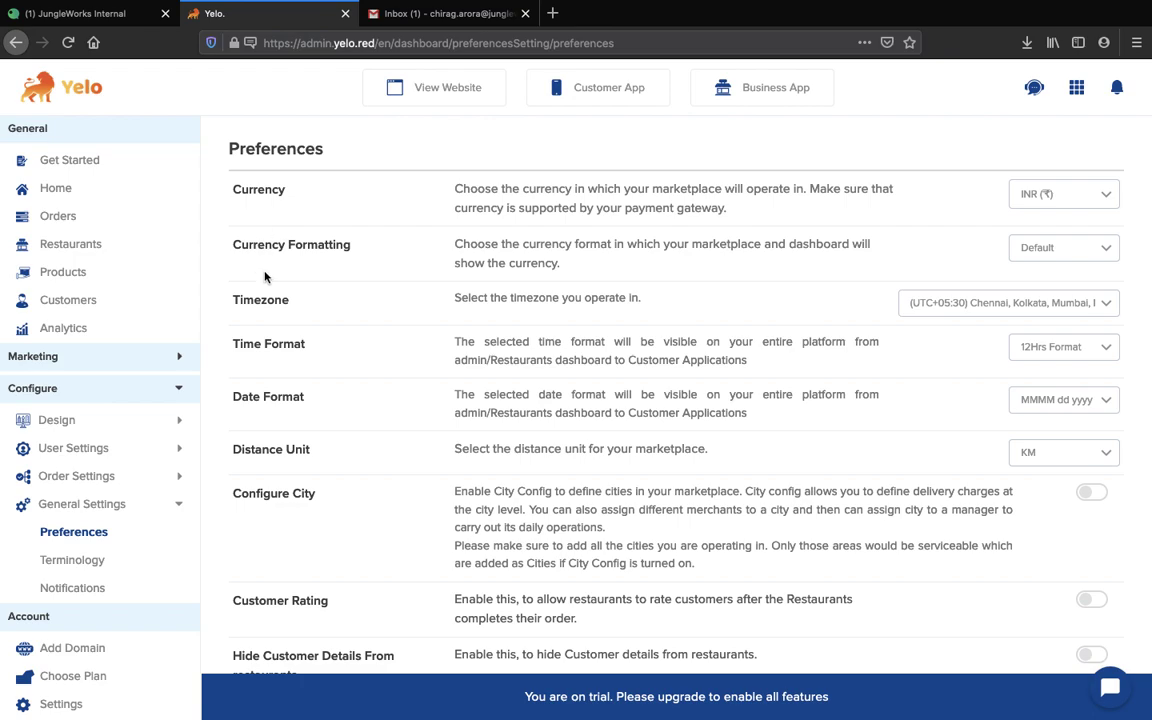
- Review the timezone and currency choices in Preferences, keeping currency as INR (₹)
{"action": "scroll", "coordinate": [265, 277], "scroll_direction": "down", "scroll_amount": 1}
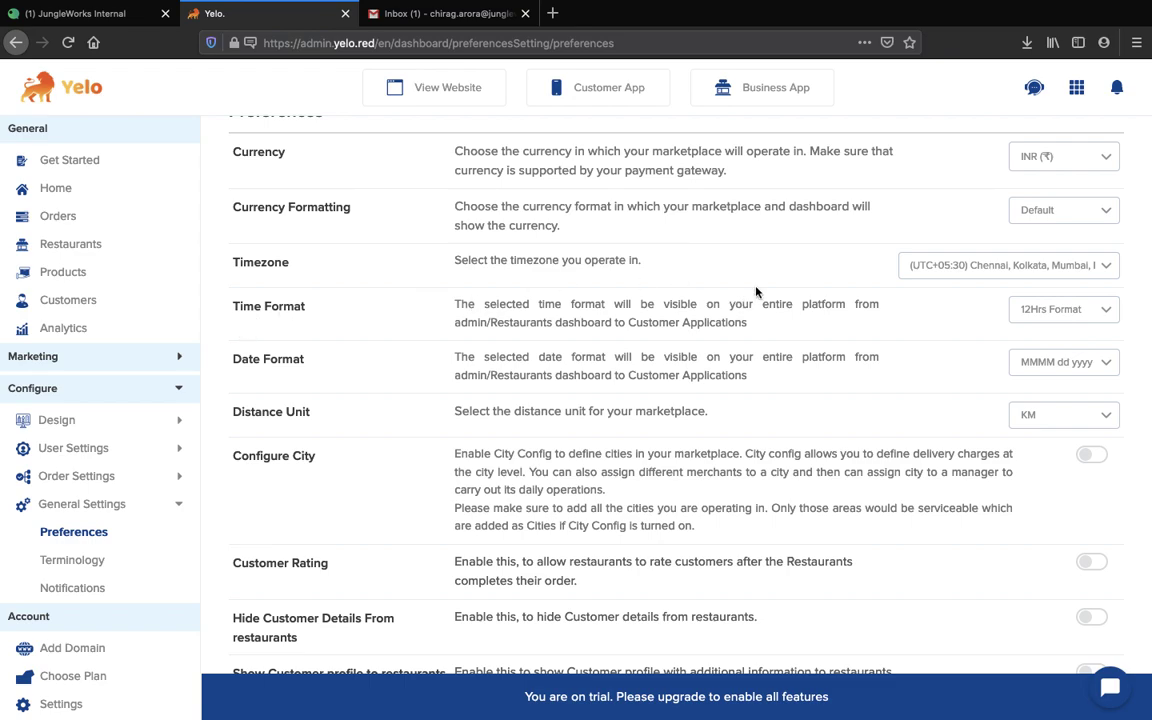
{"action": "left_click", "coordinate": [988, 267]}
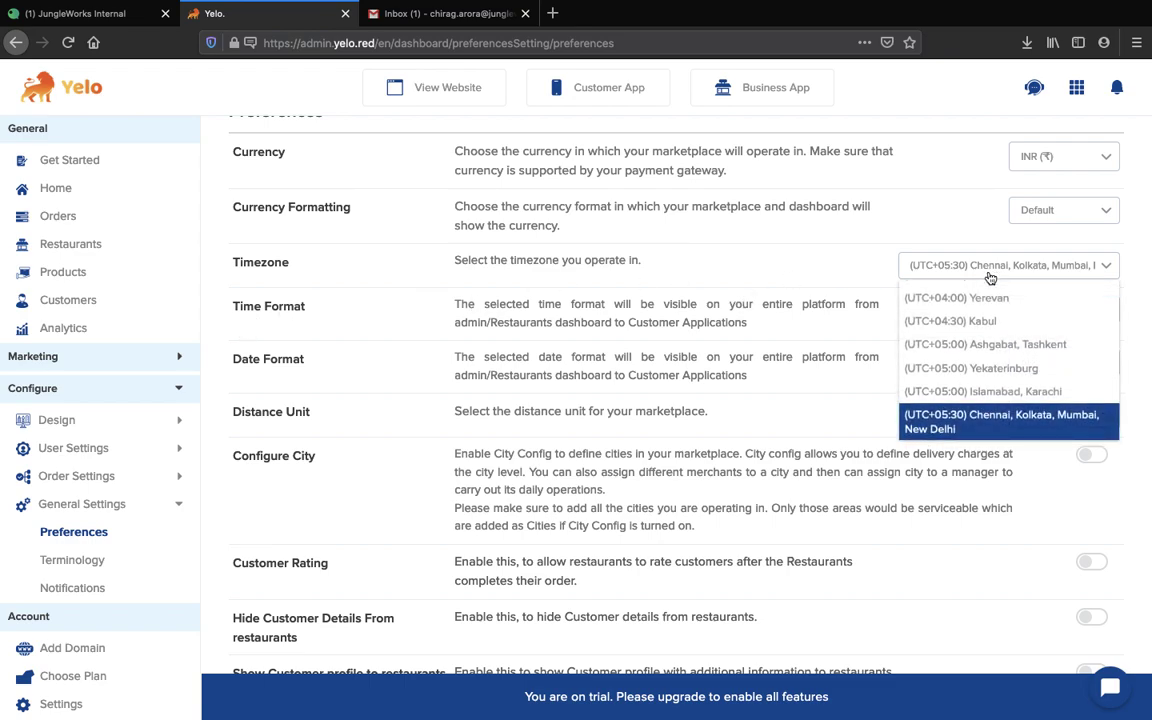
{"action": "scroll", "coordinate": [1015, 405], "scroll_direction": "down", "scroll_amount": 2}
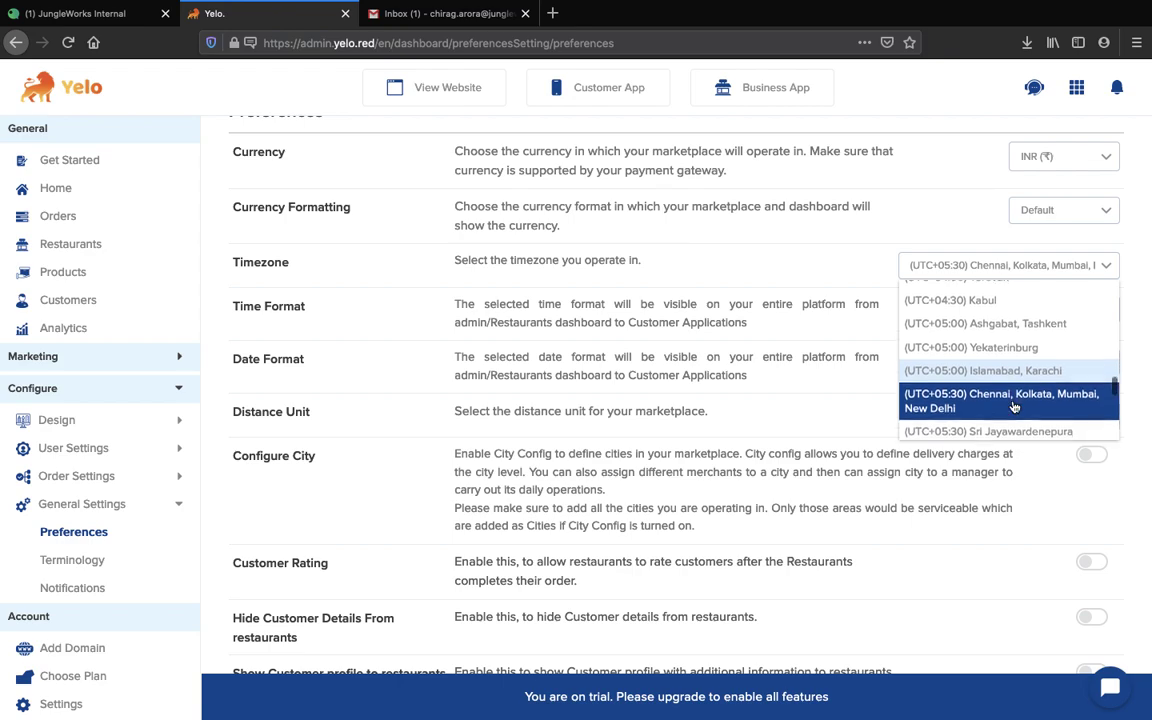
{"action": "scroll", "coordinate": [1013, 405], "scroll_direction": "down", "scroll_amount": 2}
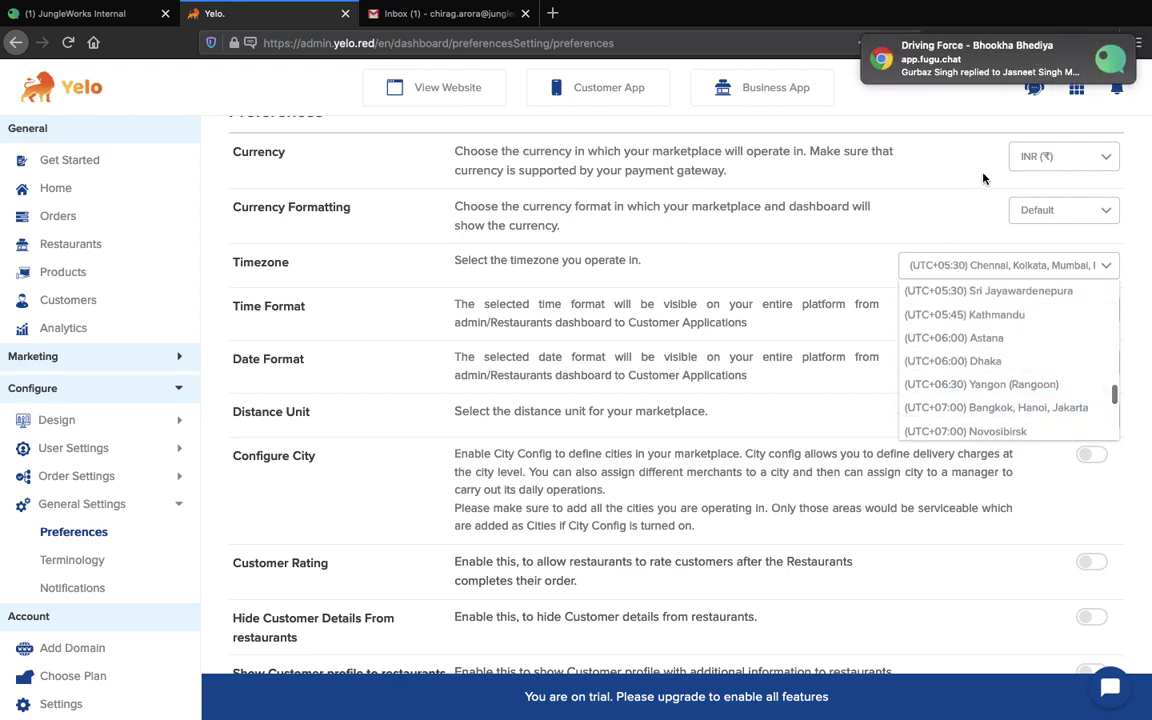
{"action": "left_click", "coordinate": [1050, 155]}
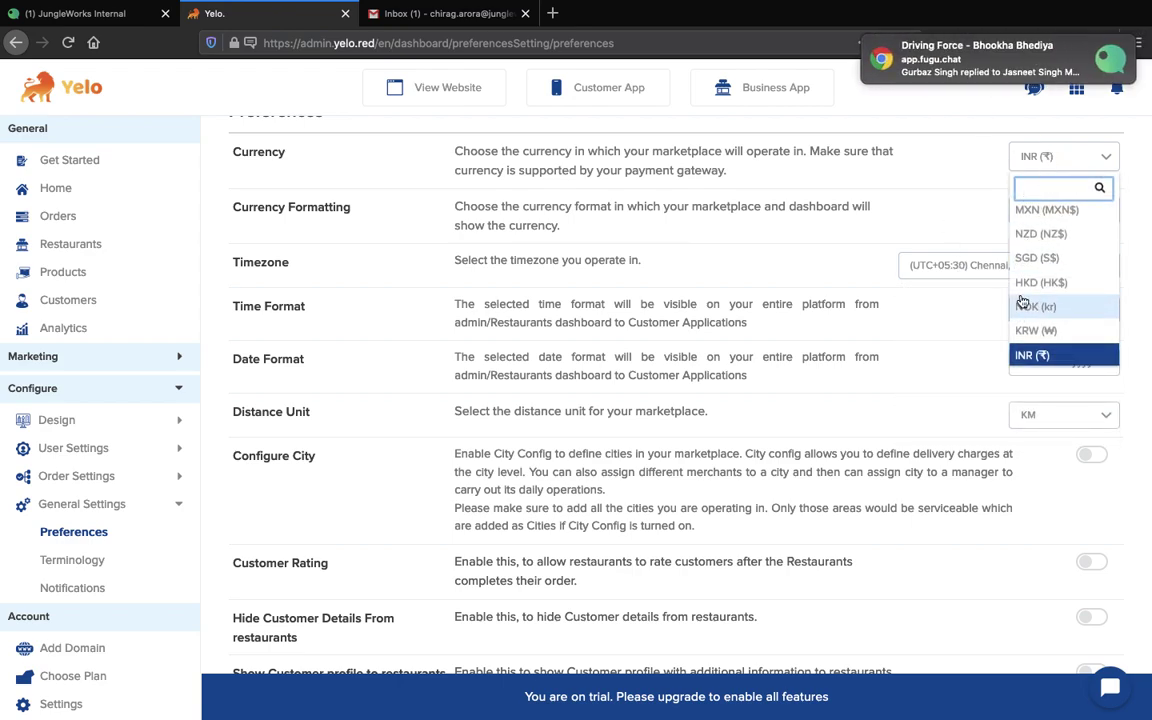
{"action": "left_click", "coordinate": [733, 361]}
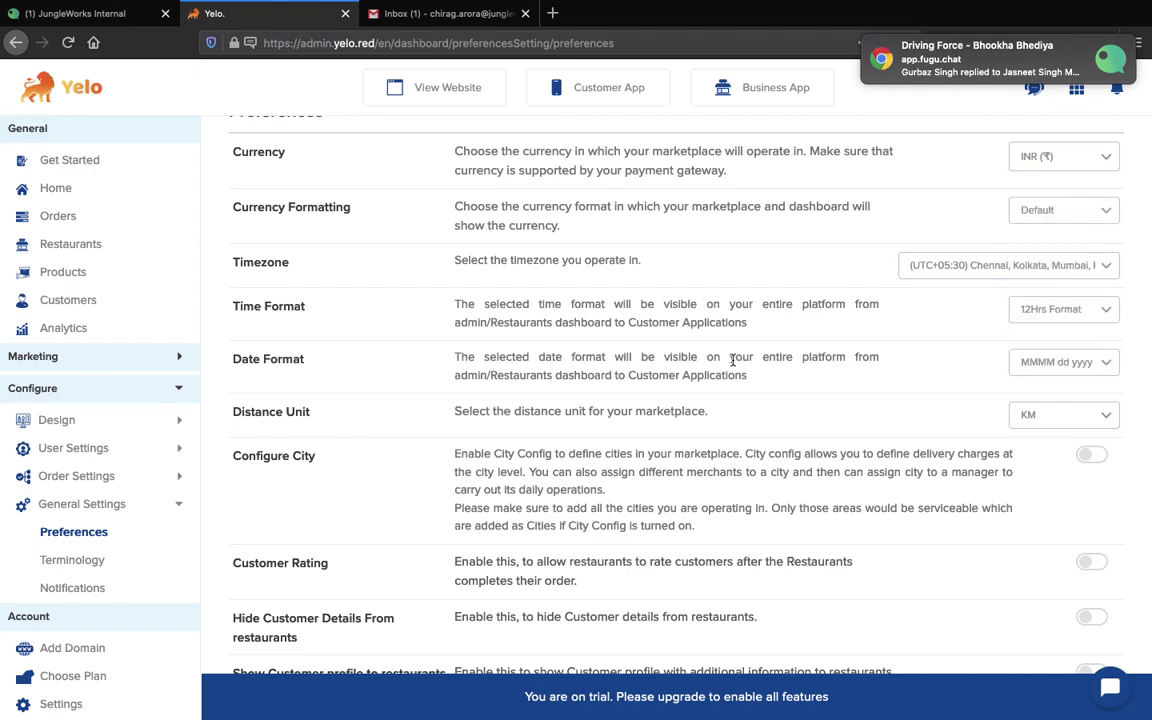
- Open Add Tag under User Tags, cancel without adding one, then go to Terminology
{"action": "scroll", "coordinate": [368, 460], "scroll_direction": "down", "scroll_amount": 1}
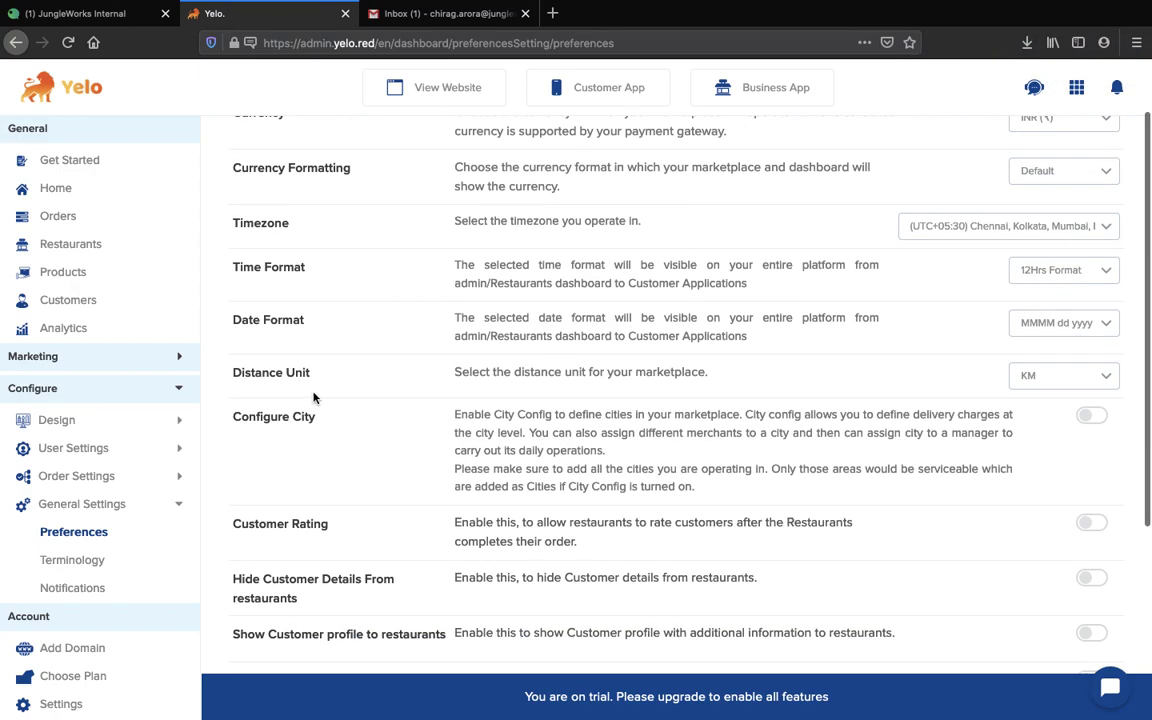
{"action": "scroll", "coordinate": [312, 394], "scroll_direction": "down", "scroll_amount": 2}
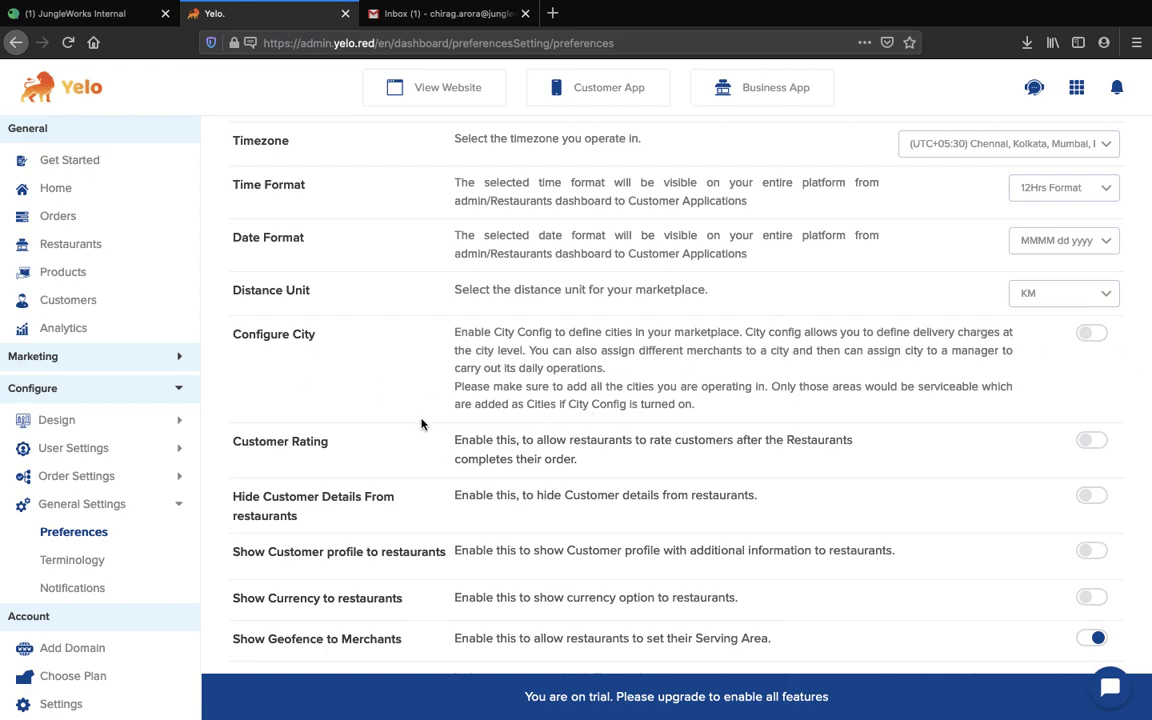
{"action": "scroll", "coordinate": [333, 399], "scroll_direction": "down", "scroll_amount": 1}
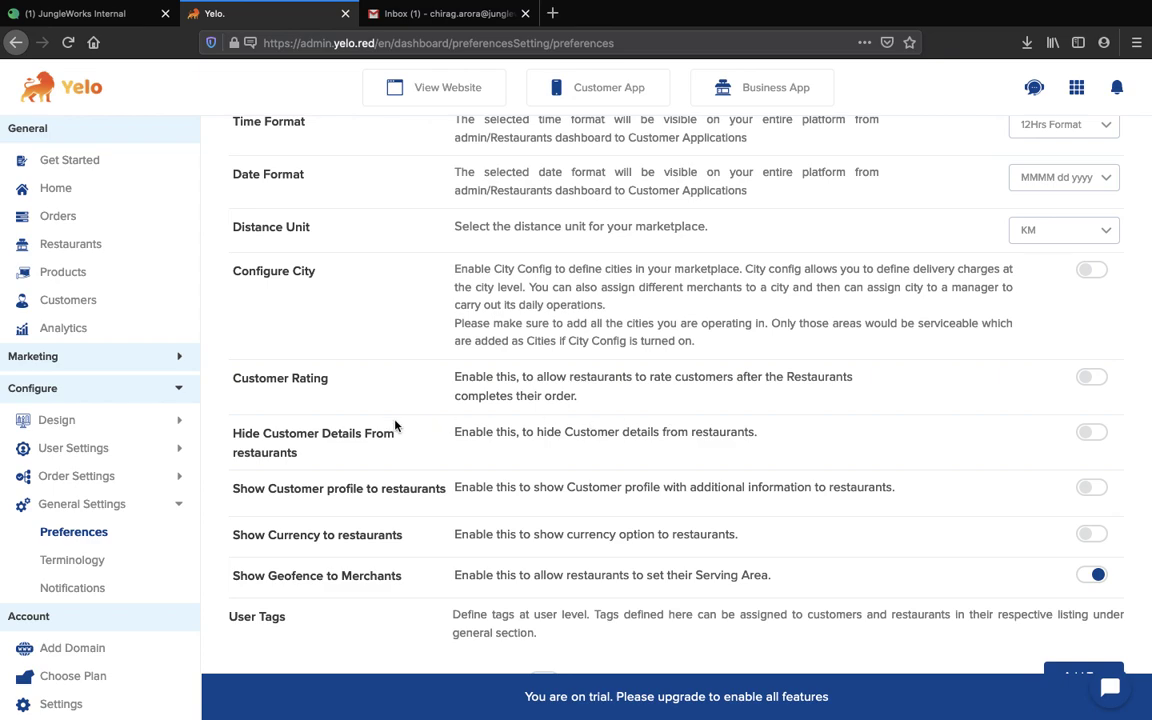
{"action": "scroll", "coordinate": [395, 426], "scroll_direction": "down", "scroll_amount": 1}
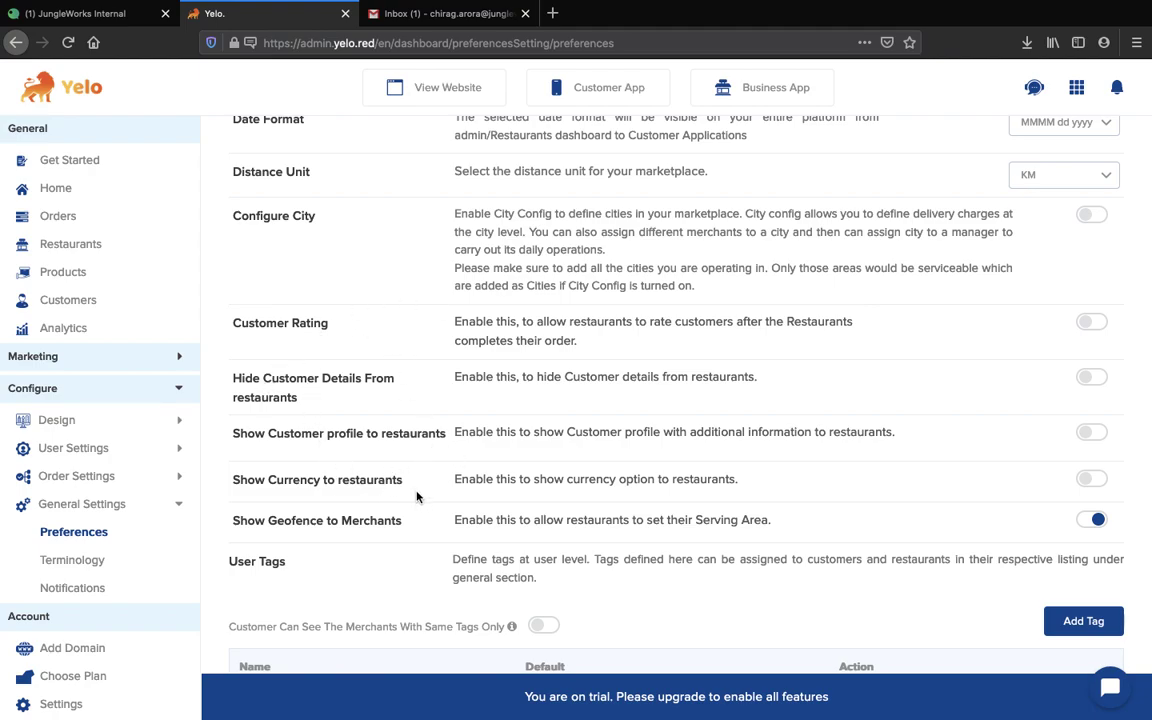
{"action": "scroll", "coordinate": [416, 483], "scroll_direction": "down", "scroll_amount": 2}
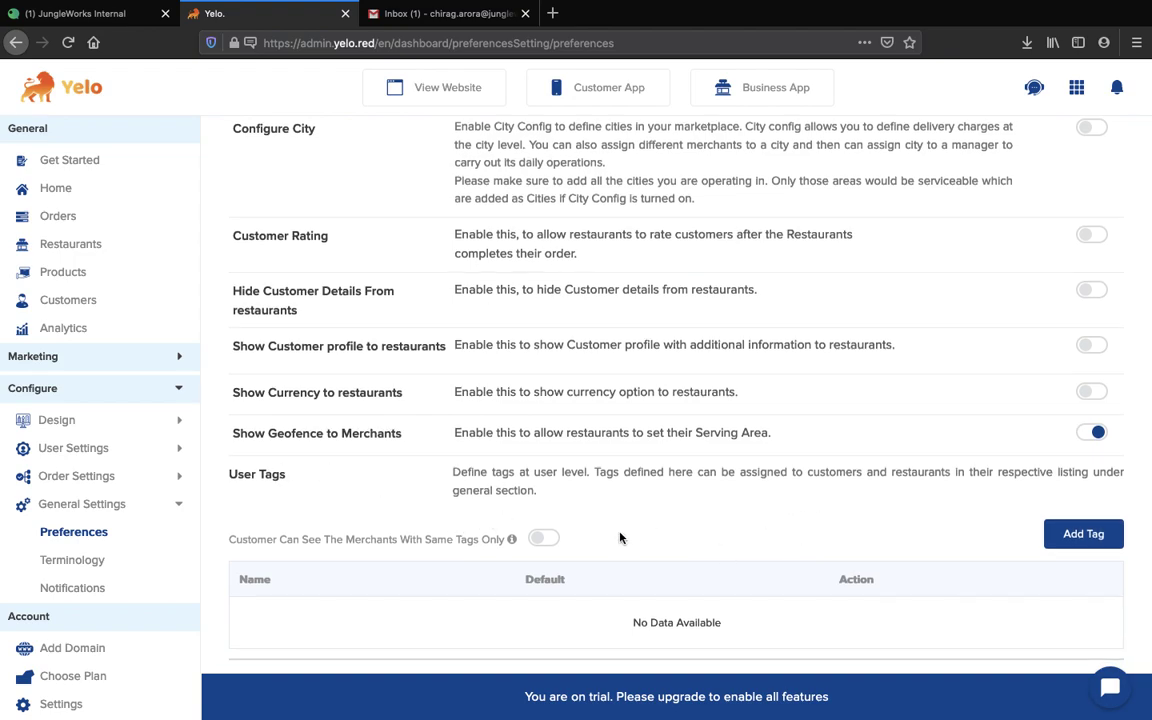
{"action": "left_click", "coordinate": [1063, 531]}
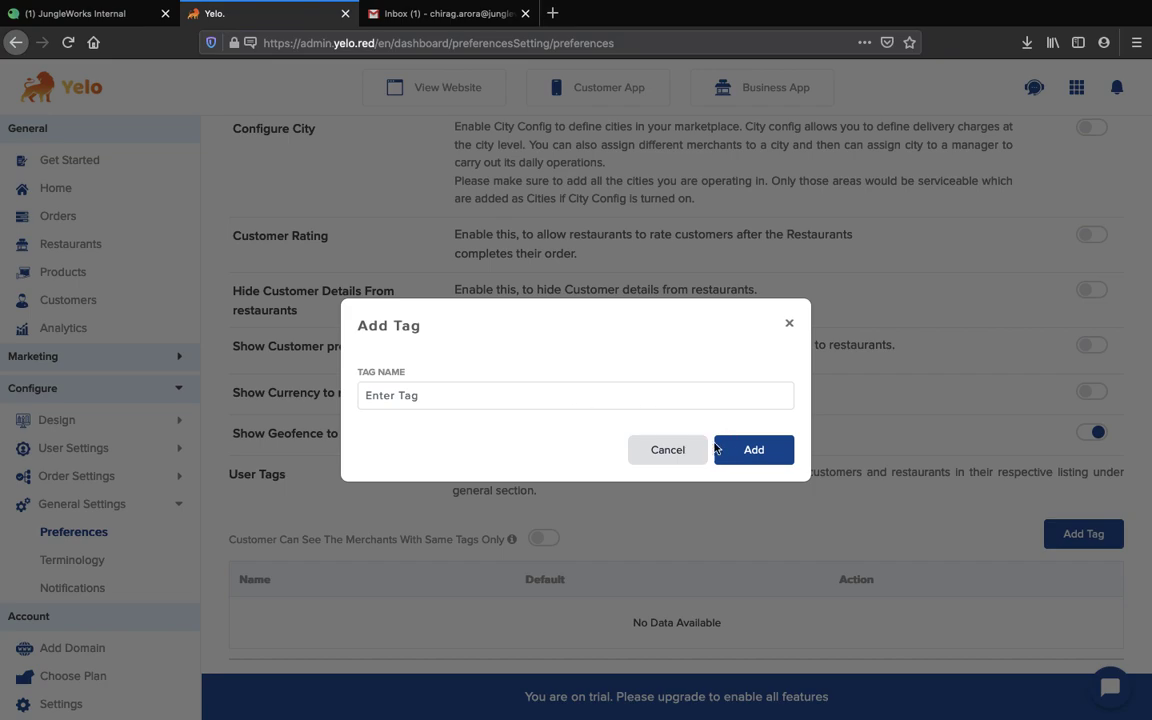
{"action": "left_click", "coordinate": [668, 452]}
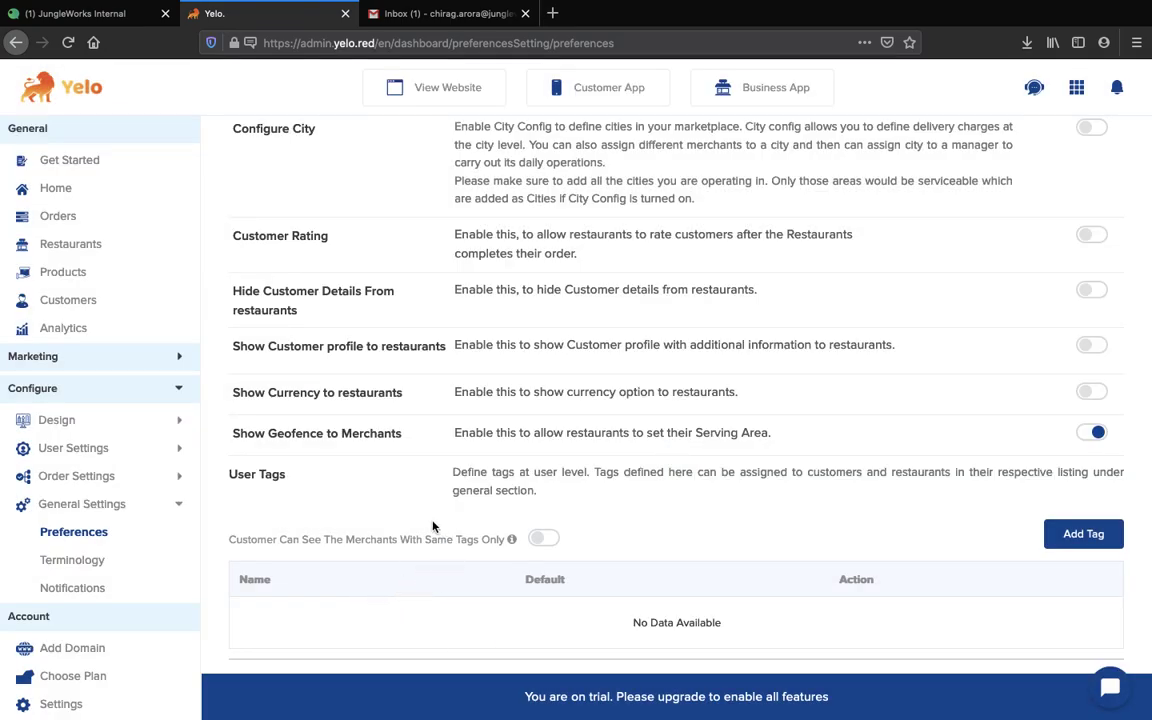
{"action": "left_click", "coordinate": [124, 562]}
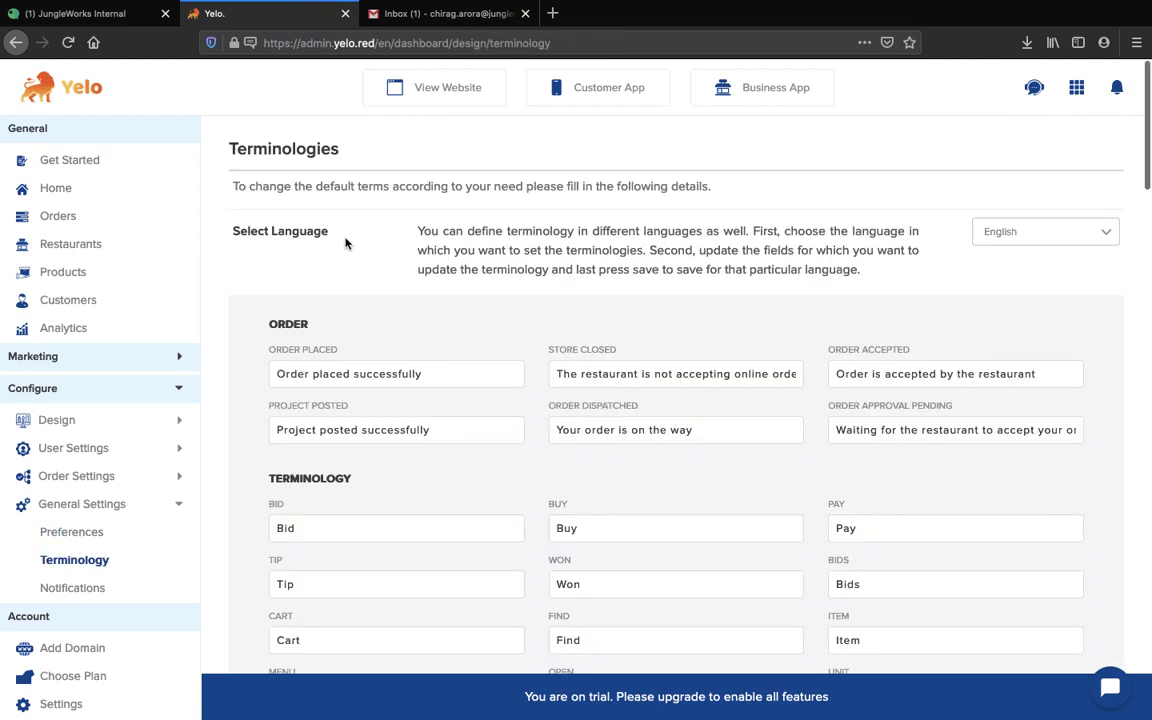
- Check the available terminology languages, keeping English selected
{"action": "left_click", "coordinate": [1012, 236]}
{"action": "scroll", "coordinate": [1047, 388], "scroll_direction": "down", "scroll_amount": 8}
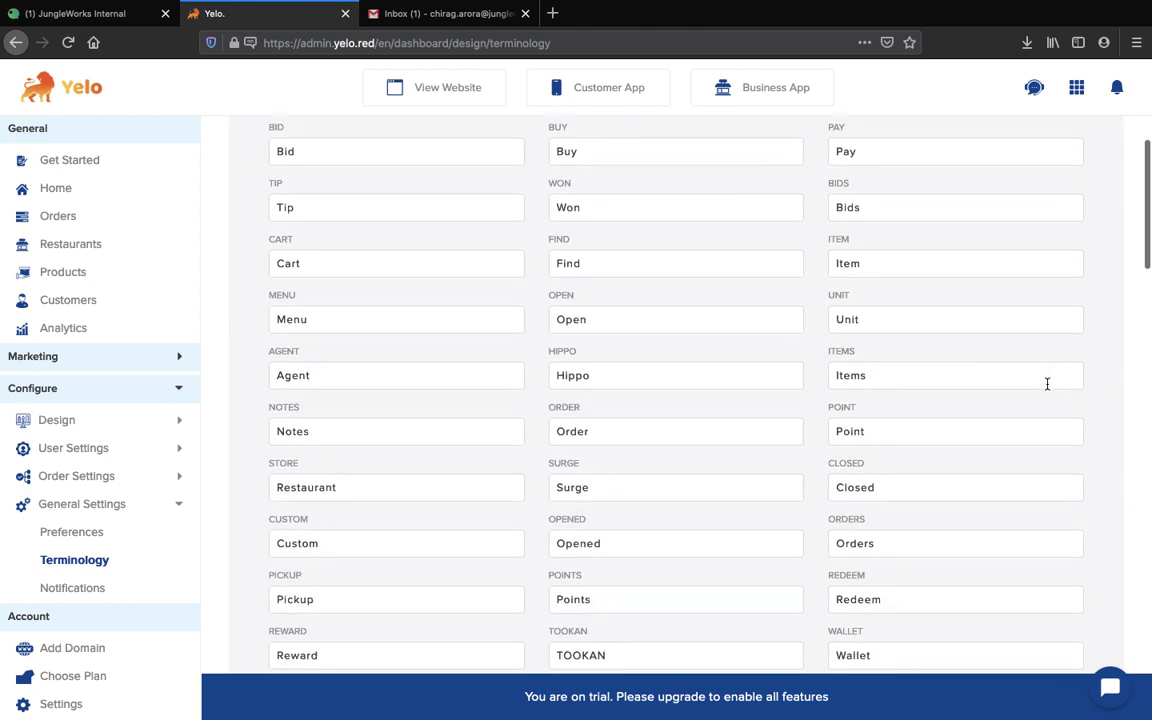
{"action": "scroll", "coordinate": [1047, 384], "scroll_direction": "down", "scroll_amount": 1}
{"action": "scroll", "coordinate": [967, 586], "scroll_direction": "up", "scroll_amount": 8}
{"action": "left_click", "coordinate": [1045, 214]}
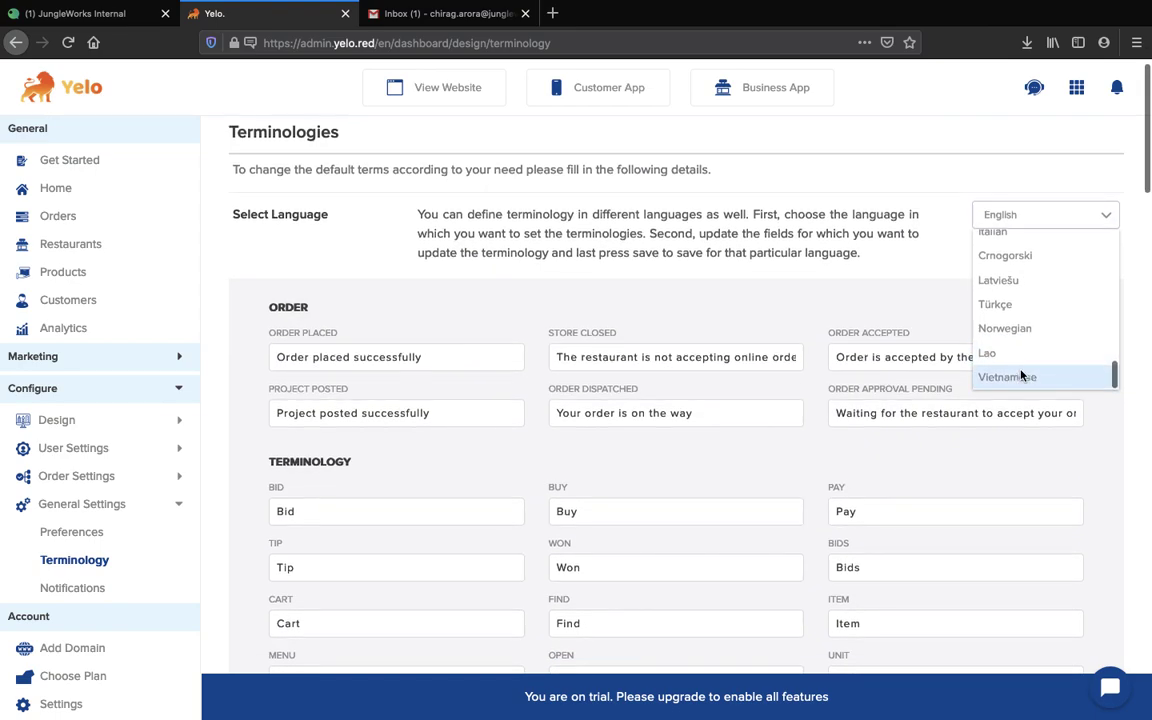
{"action": "left_click", "coordinate": [931, 265]}
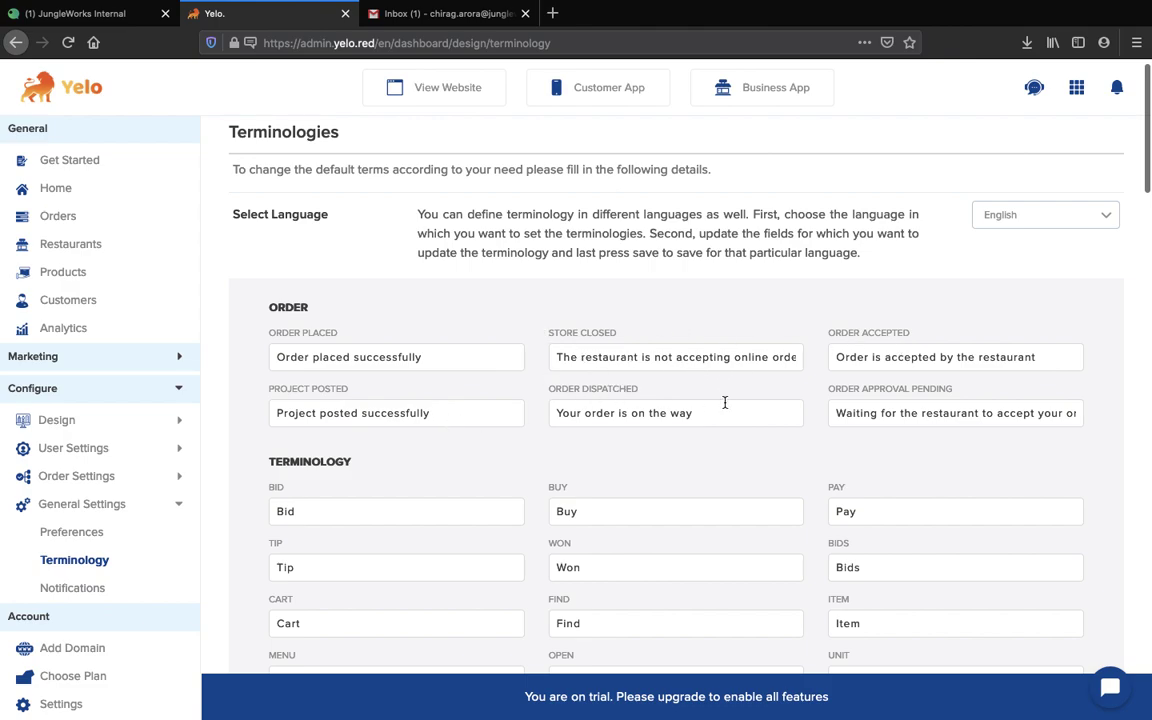
- Save the terminology labels, including Customer Rights and Project Details
{"action": "scroll", "coordinate": [727, 415], "scroll_direction": "down", "scroll_amount": 1}
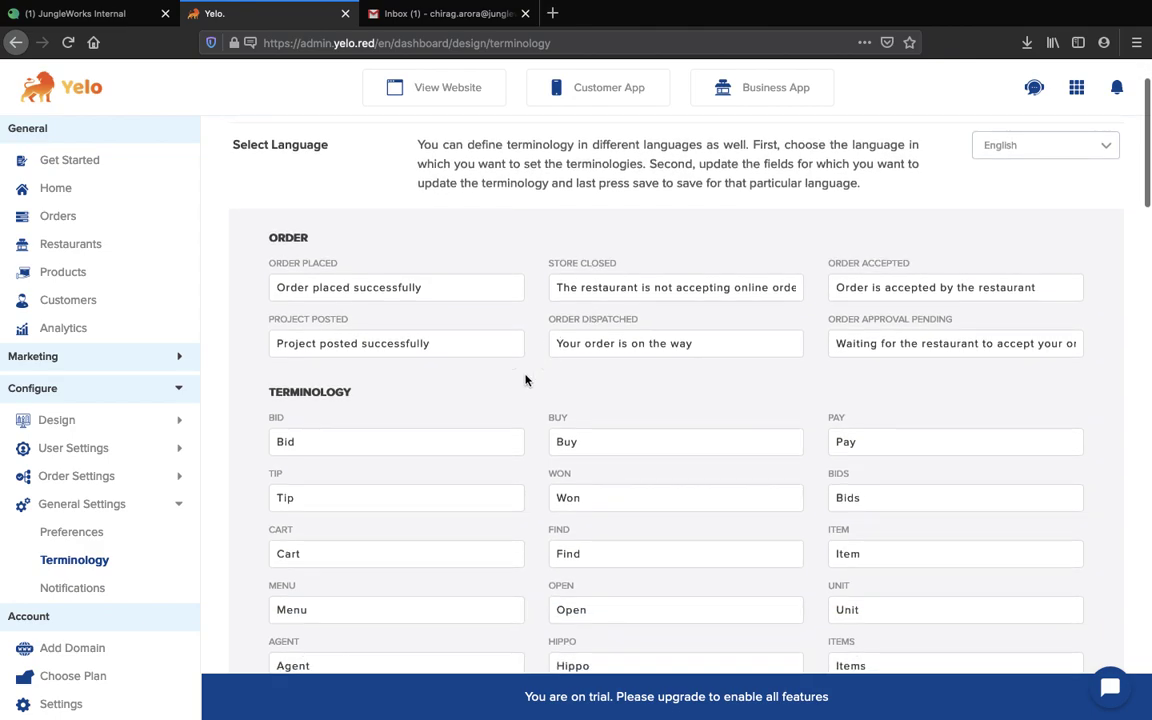
{"action": "scroll", "coordinate": [393, 500], "scroll_direction": "down", "scroll_amount": 8}
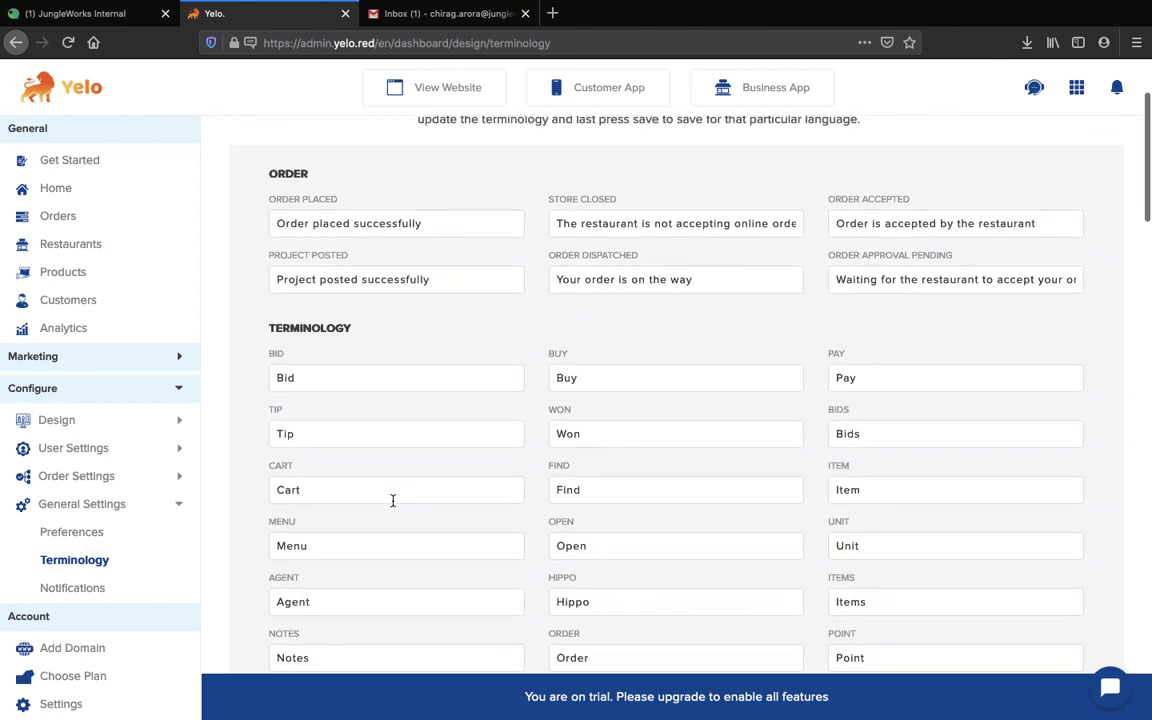
{"action": "scroll", "coordinate": [393, 500], "scroll_direction": "down", "scroll_amount": 12}
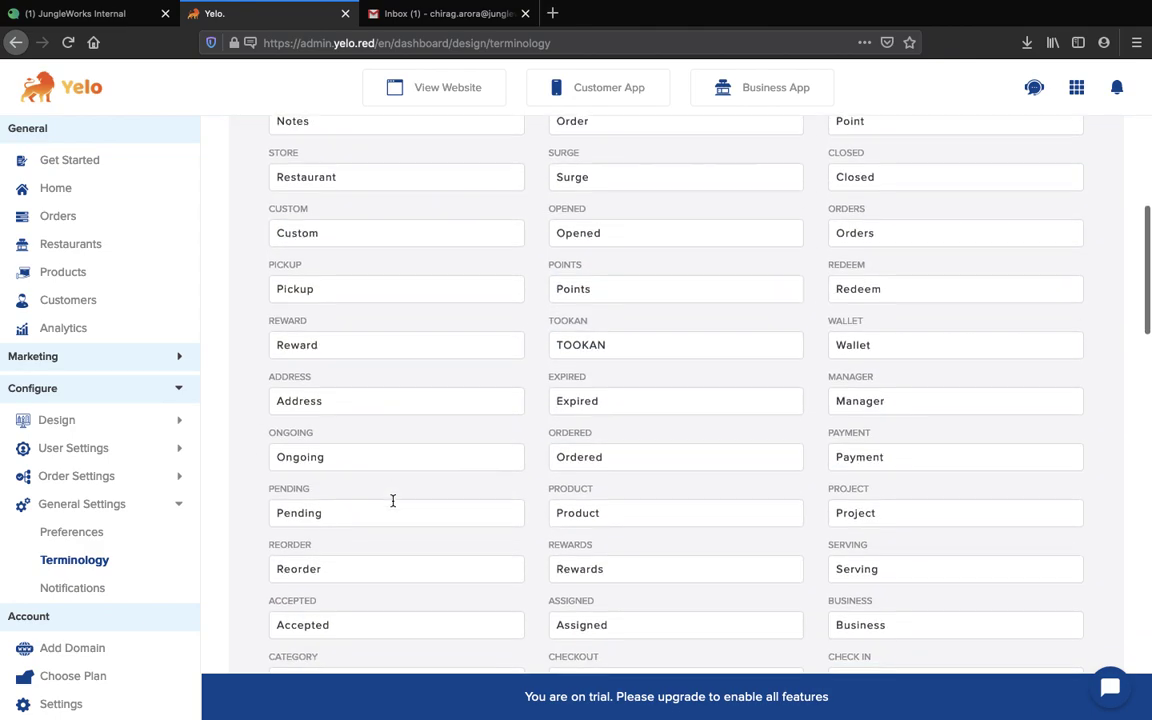
{"action": "scroll", "coordinate": [393, 500], "scroll_direction": "down", "scroll_amount": 17}
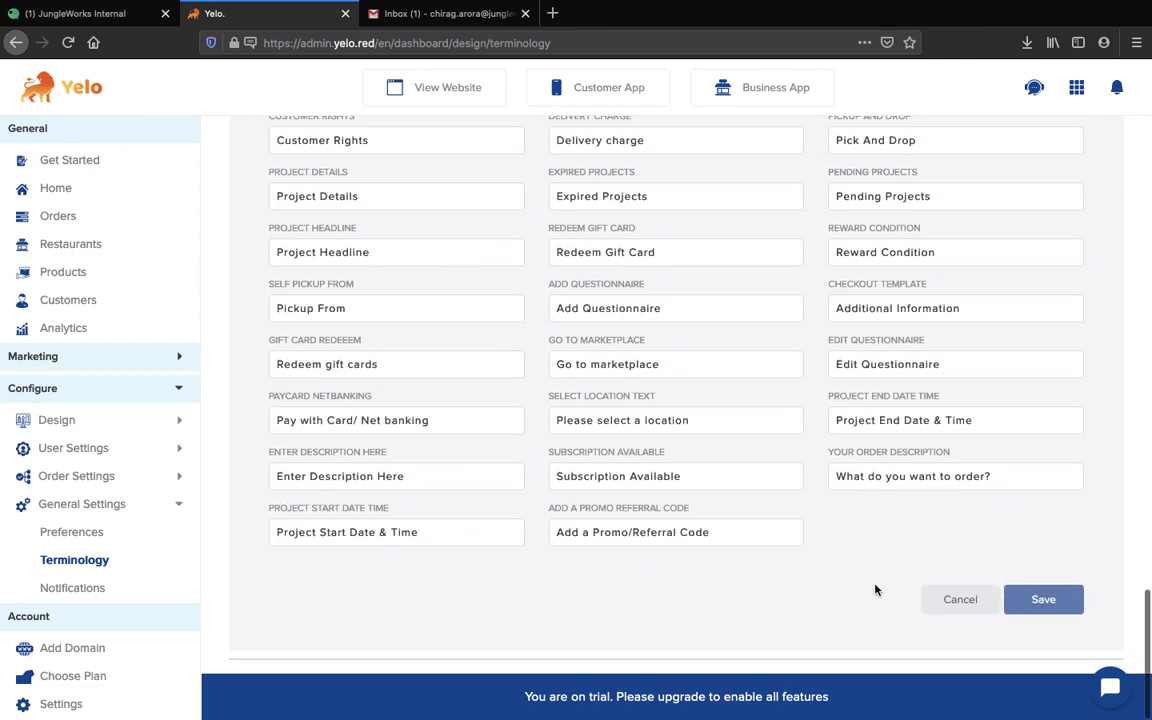
{"action": "left_click", "coordinate": [1043, 599]}
- Go to Notifications settings and review the sound choice and Admin/Merchant event toggles
{"action": "left_click", "coordinate": [121, 596]}
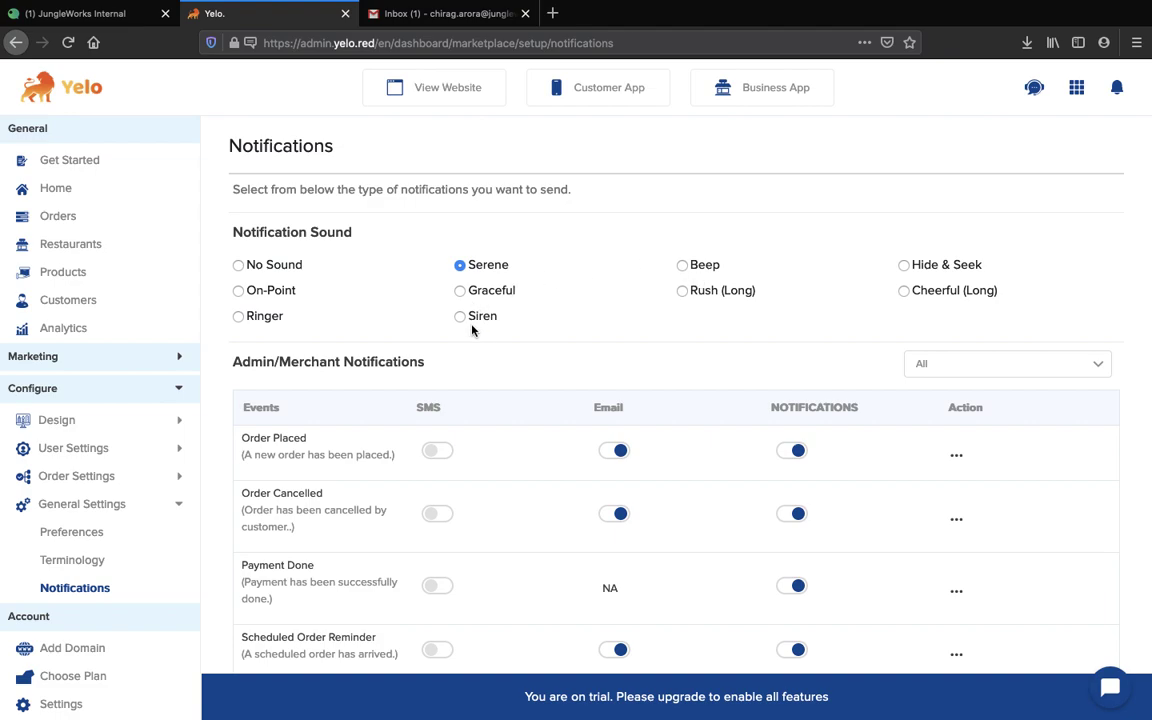
{"action": "scroll", "coordinate": [456, 341], "scroll_direction": "down", "scroll_amount": 1}
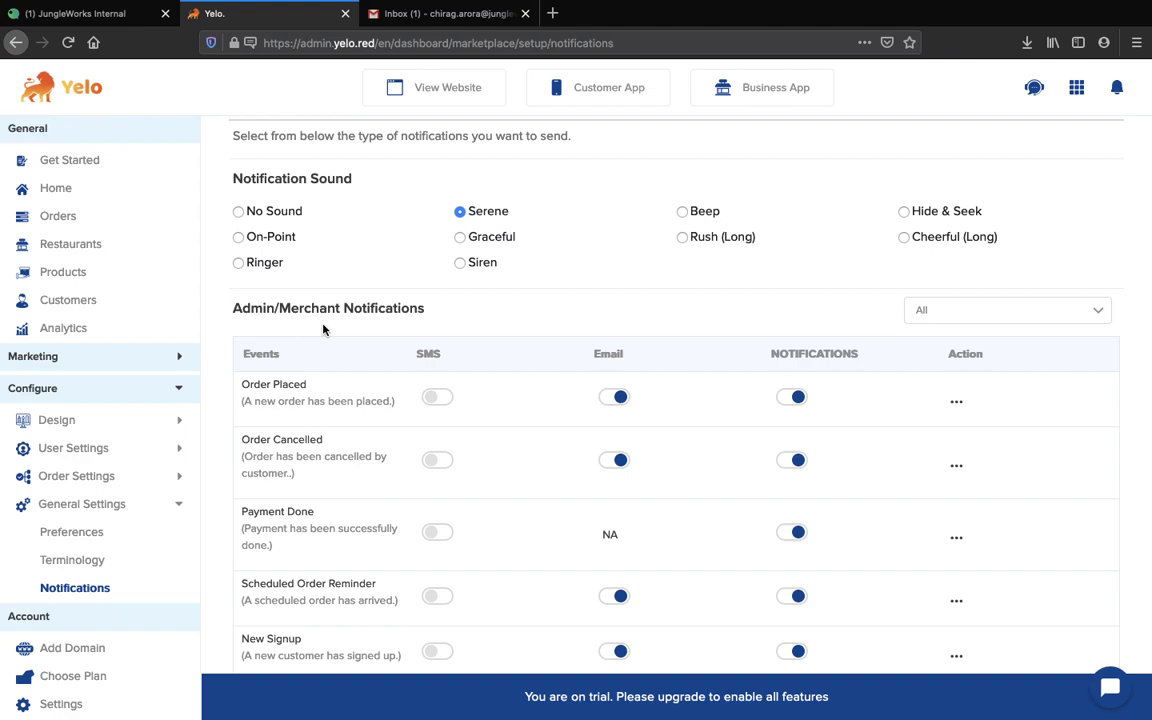
{"action": "scroll", "coordinate": [323, 330], "scroll_direction": "down", "scroll_amount": 2}
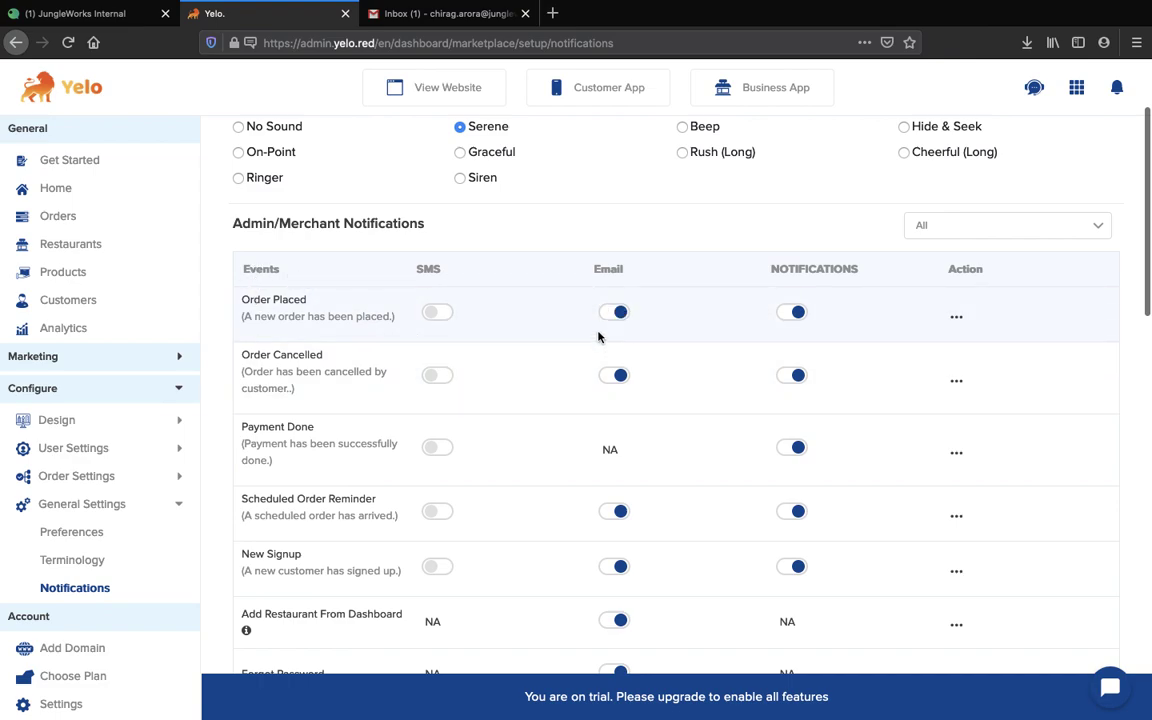
{"action": "left_click", "coordinate": [957, 318]}
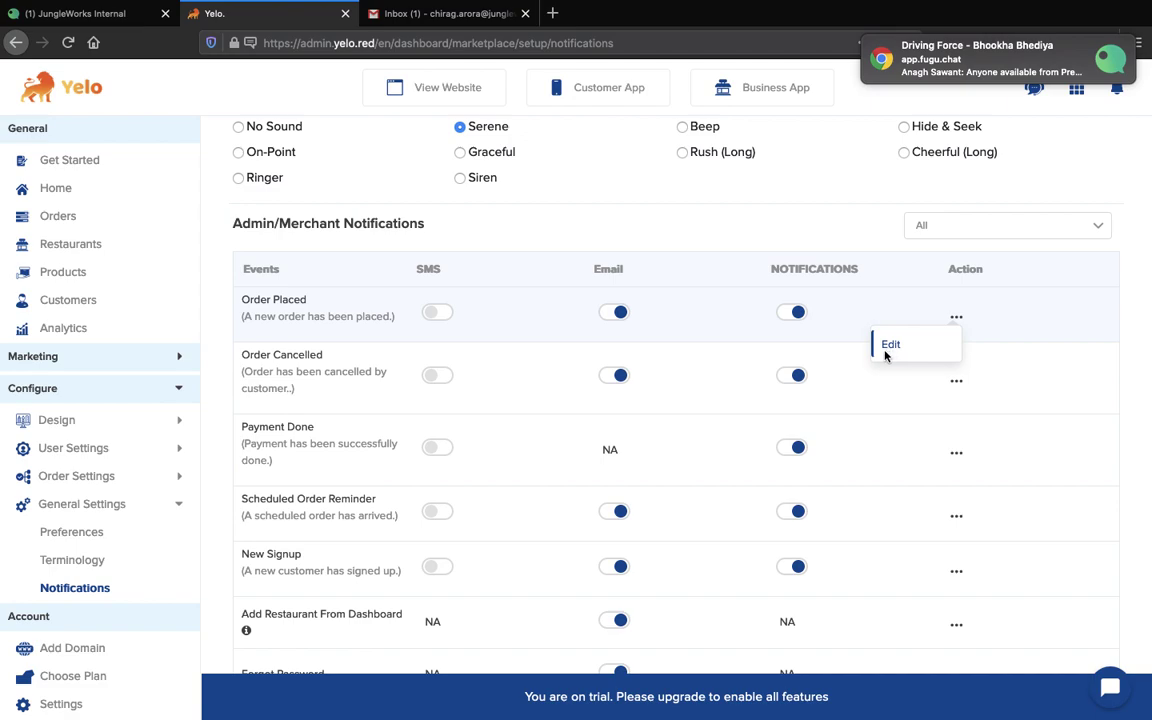
{"action": "left_click", "coordinate": [887, 347]}
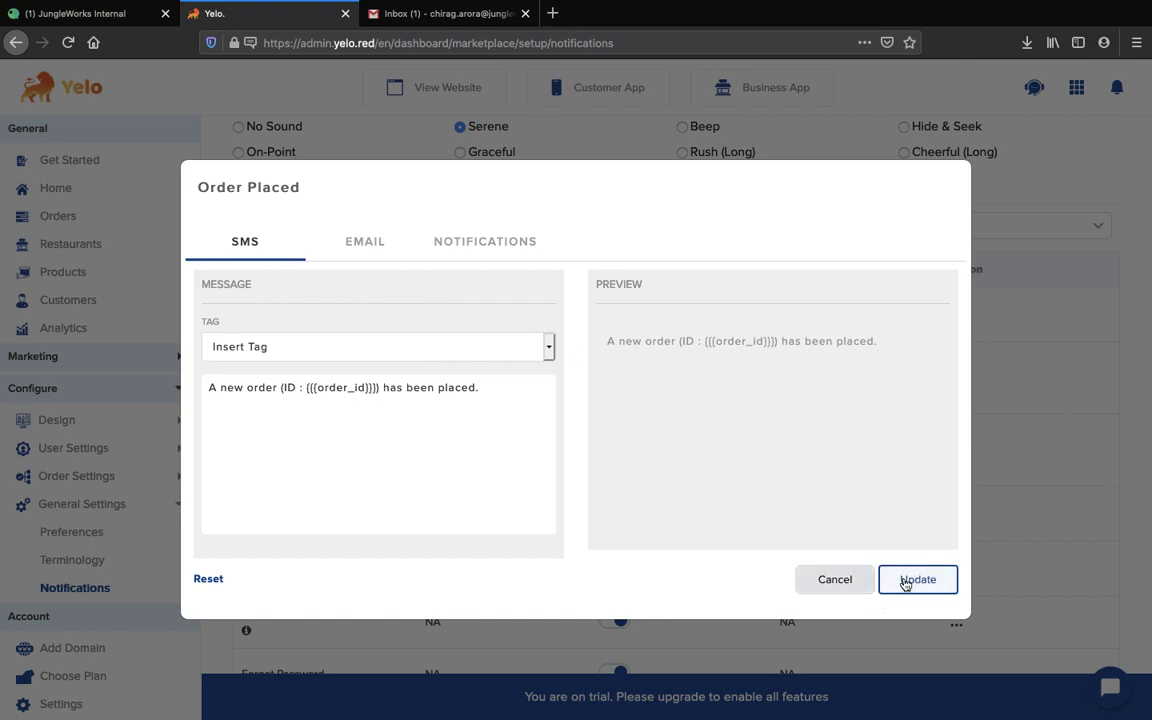
{"action": "left_click", "coordinate": [850, 583]}
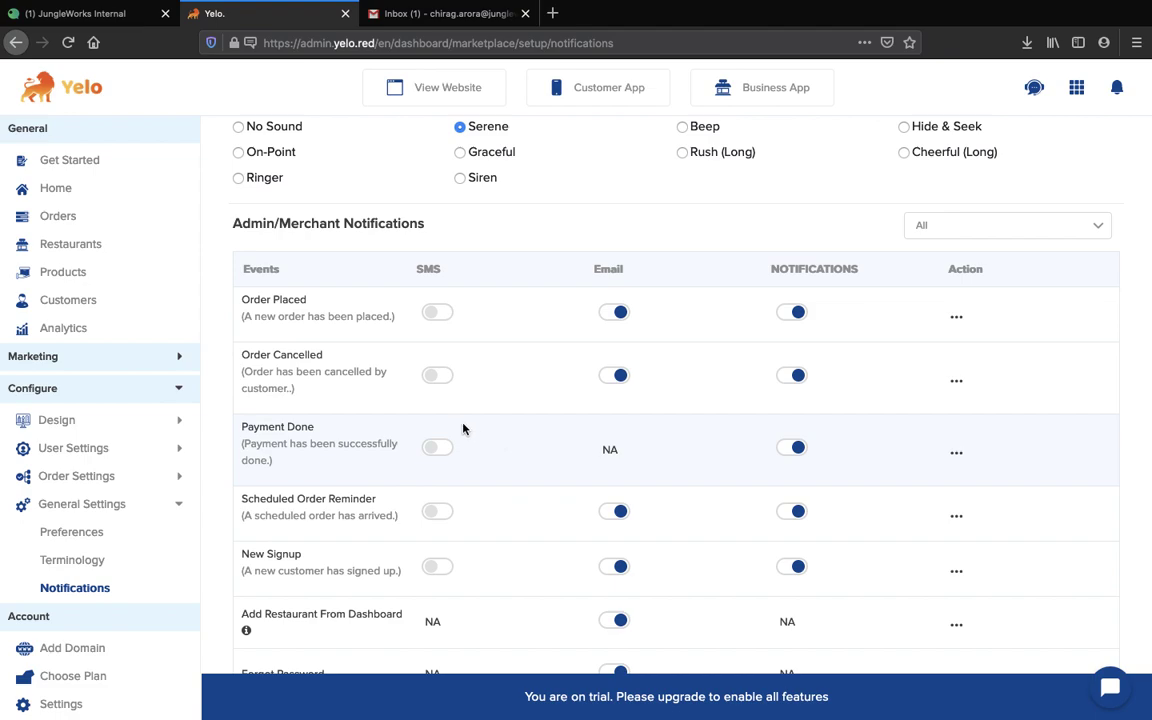
{"action": "scroll", "coordinate": [463, 429], "scroll_direction": "down", "scroll_amount": 1}
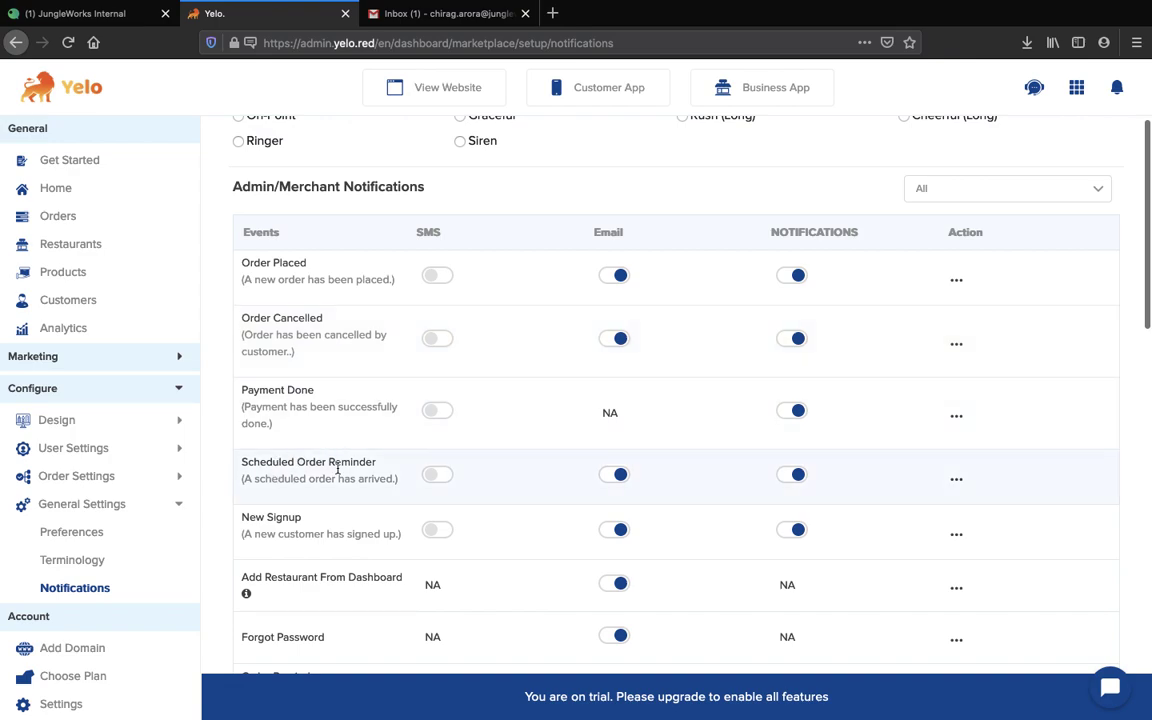
{"action": "scroll", "coordinate": [324, 494], "scroll_direction": "down", "scroll_amount": 3}
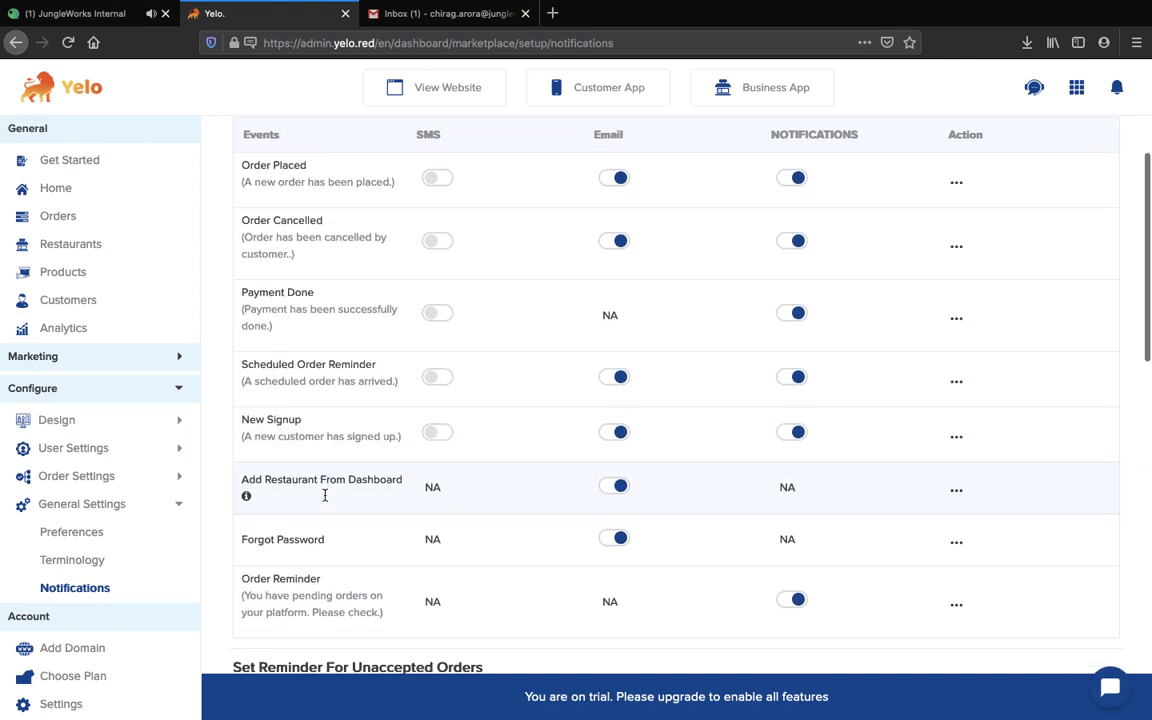
{"action": "scroll", "coordinate": [324, 494], "scroll_direction": "down", "scroll_amount": 5}
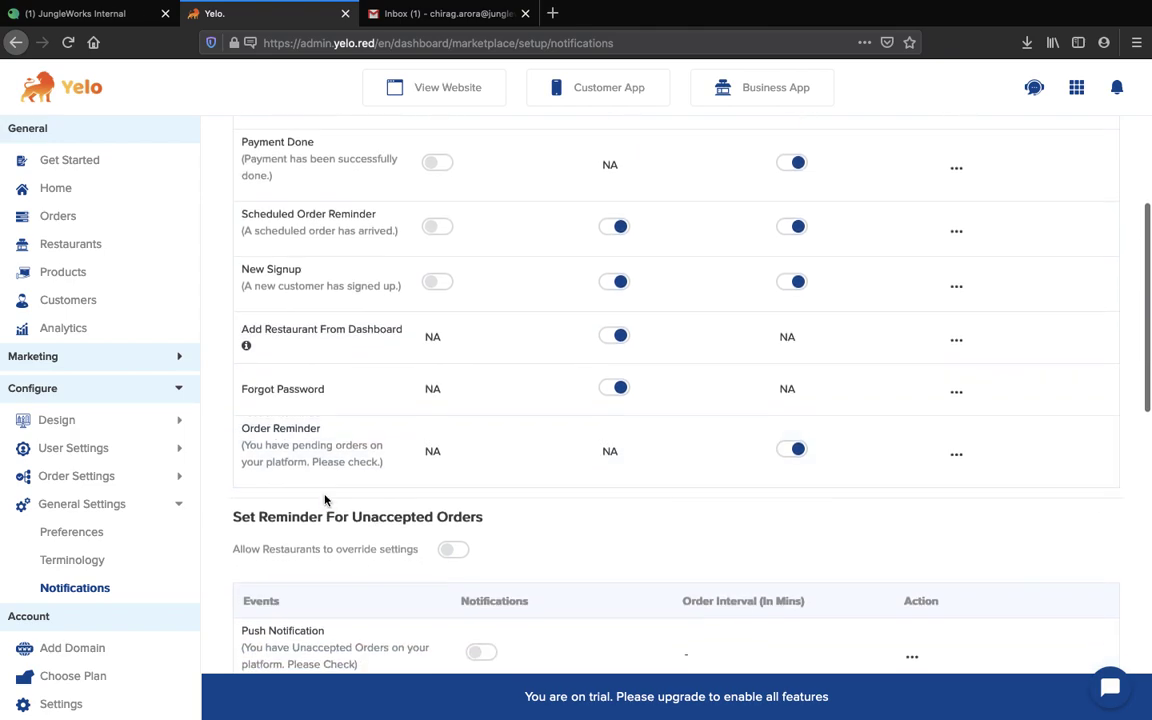
{"action": "scroll", "coordinate": [324, 498], "scroll_direction": "down", "scroll_amount": 1}
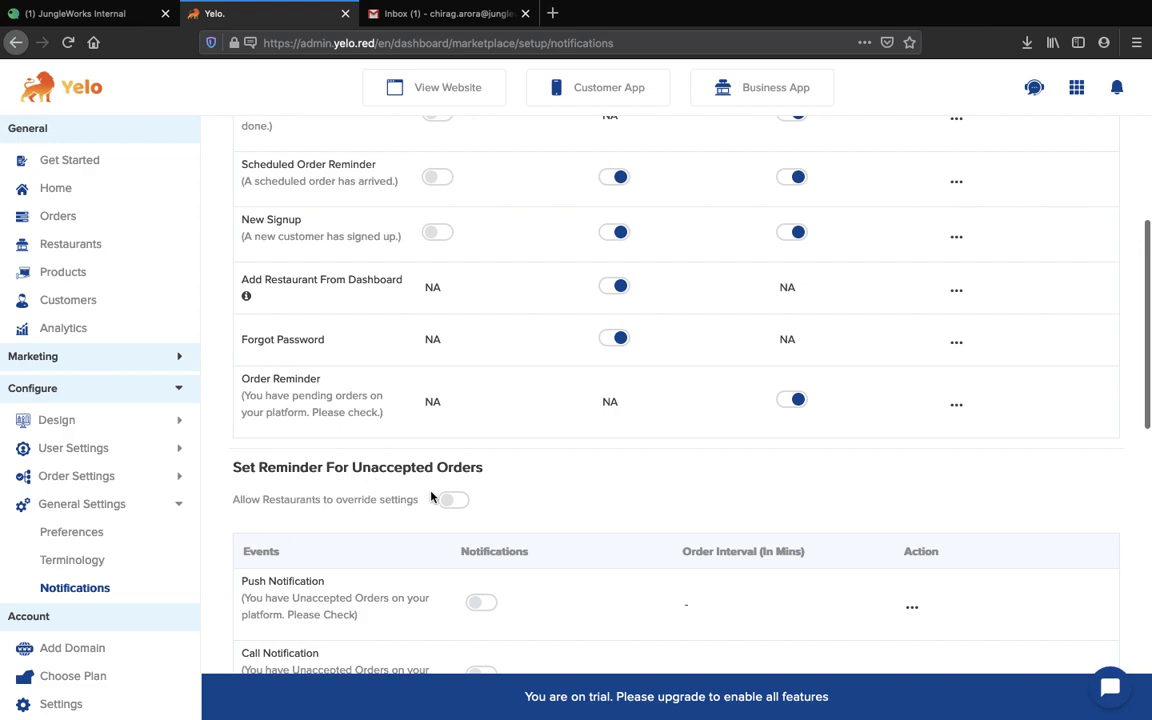
{"action": "scroll", "coordinate": [450, 506], "scroll_direction": "down", "scroll_amount": 3}
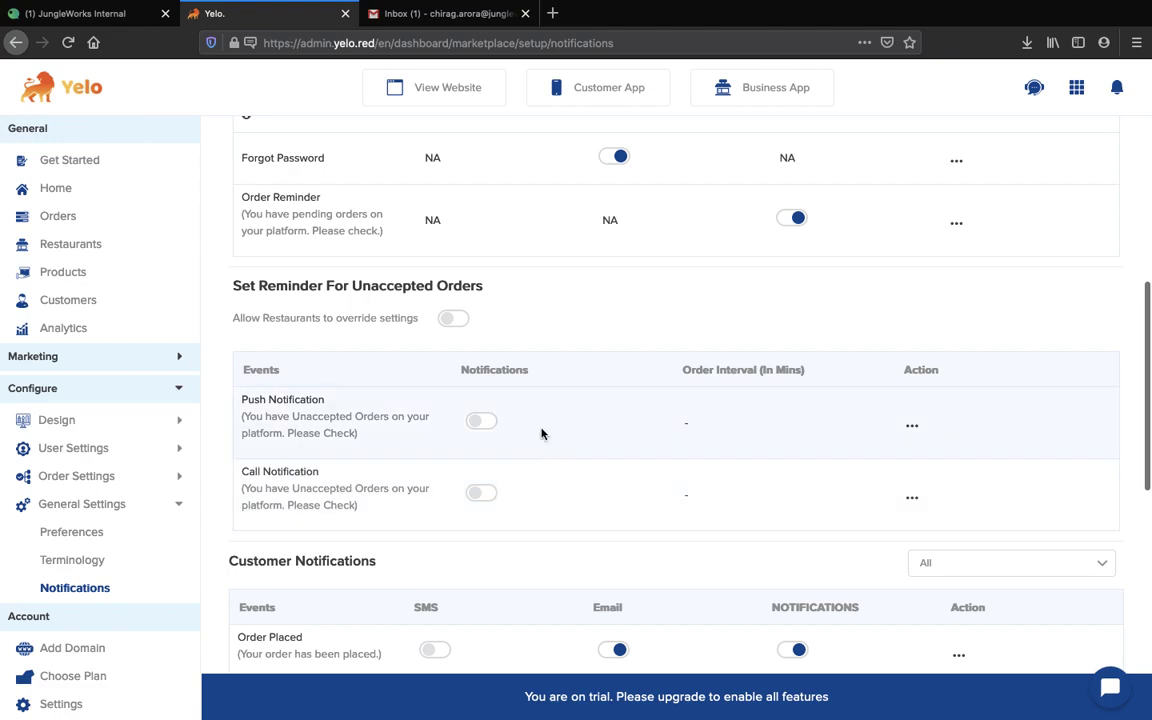
{"action": "scroll", "coordinate": [336, 478], "scroll_direction": "down", "scroll_amount": 3}
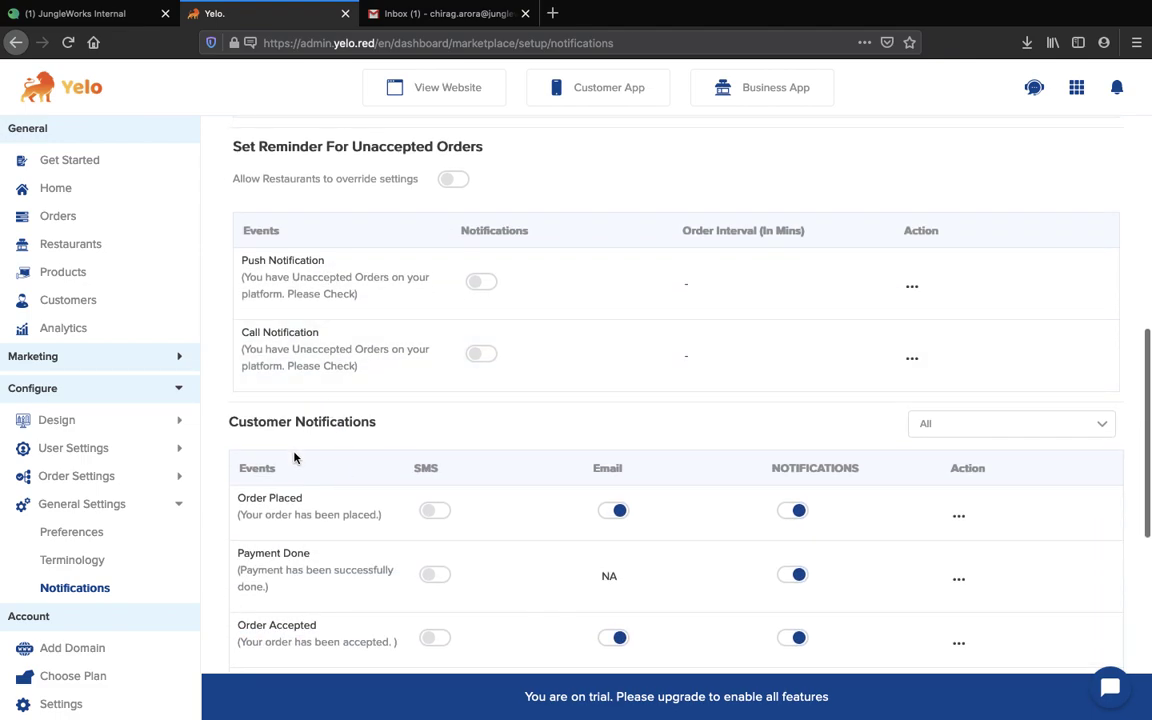
{"action": "scroll", "coordinate": [294, 448], "scroll_direction": "down", "scroll_amount": 3}
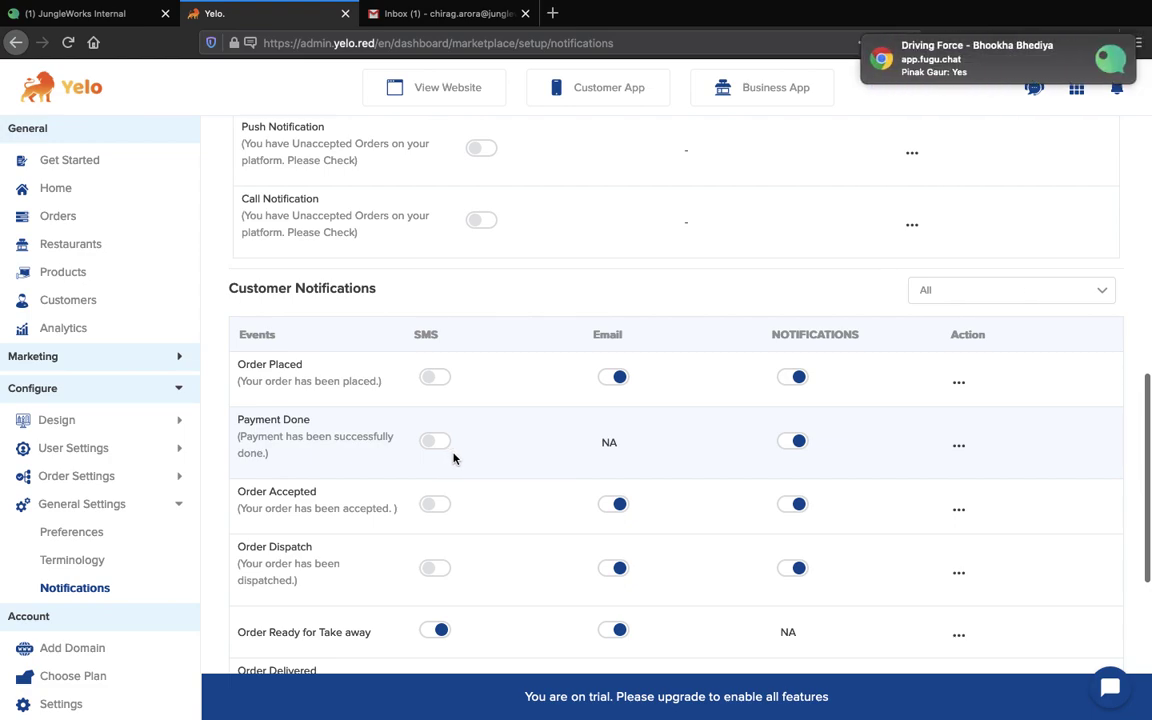
{"action": "scroll", "coordinate": [451, 458], "scroll_direction": "down", "scroll_amount": 1}
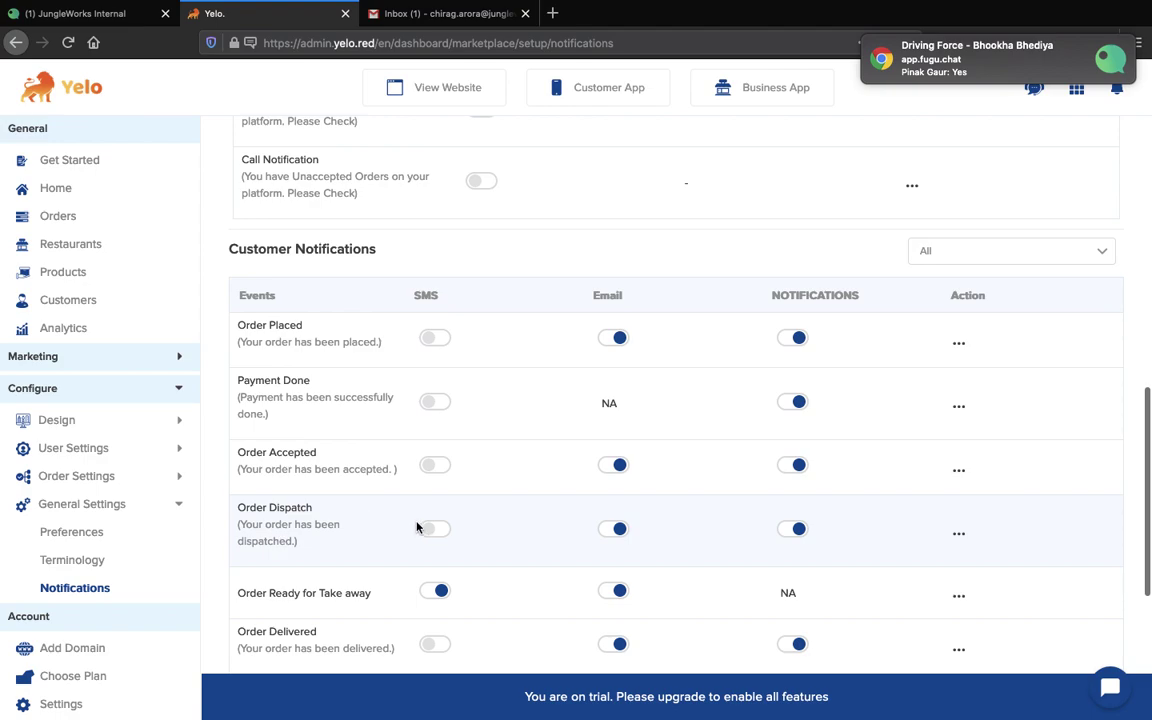
{"action": "scroll", "coordinate": [418, 526], "scroll_direction": "down", "scroll_amount": 1}
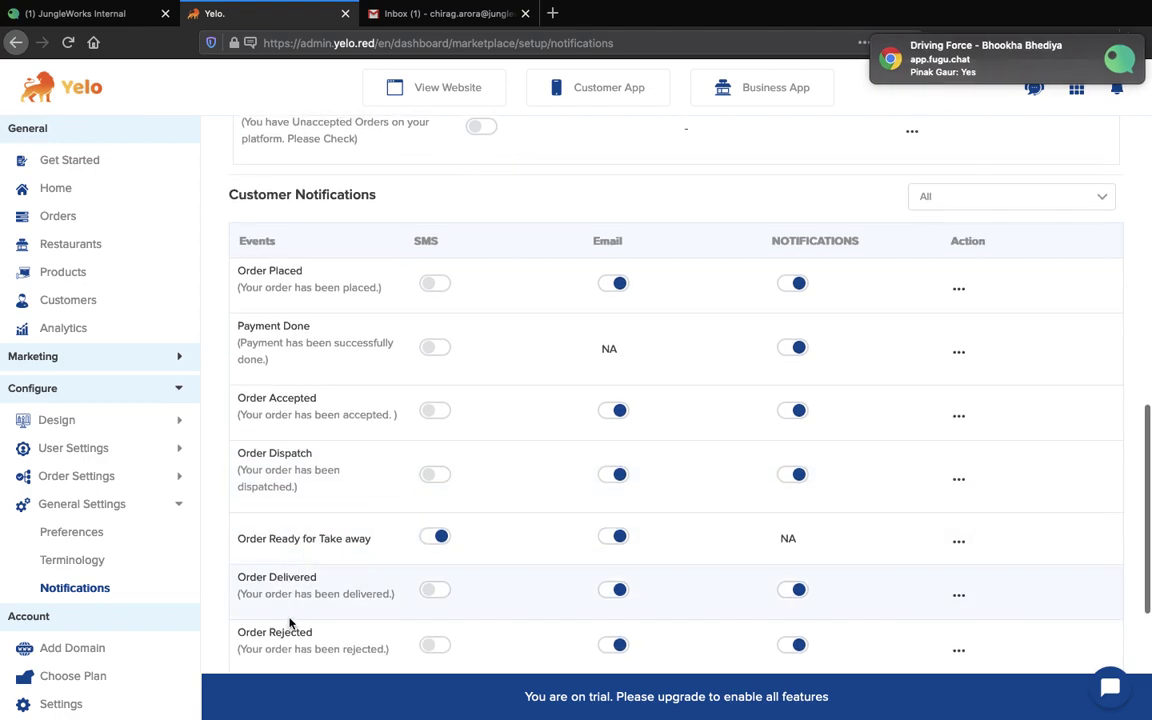
{"action": "scroll", "coordinate": [309, 574], "scroll_direction": "down", "scroll_amount": 3}
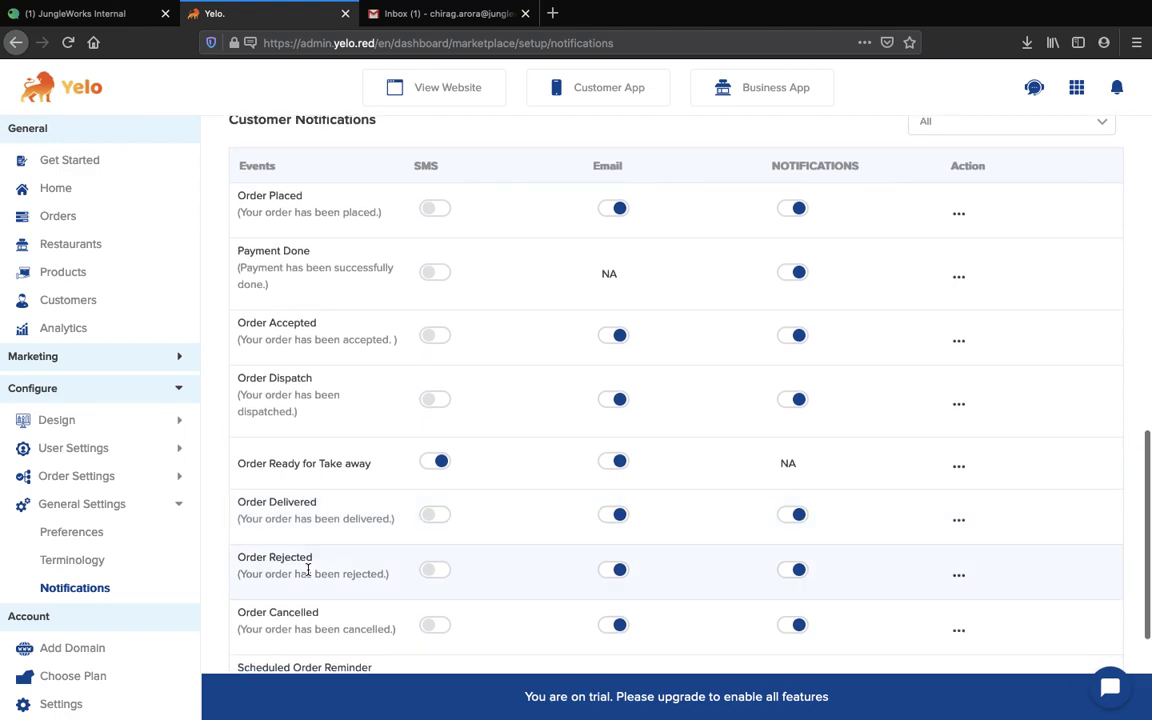
{"action": "scroll", "coordinate": [309, 574], "scroll_direction": "down", "scroll_amount": 1}
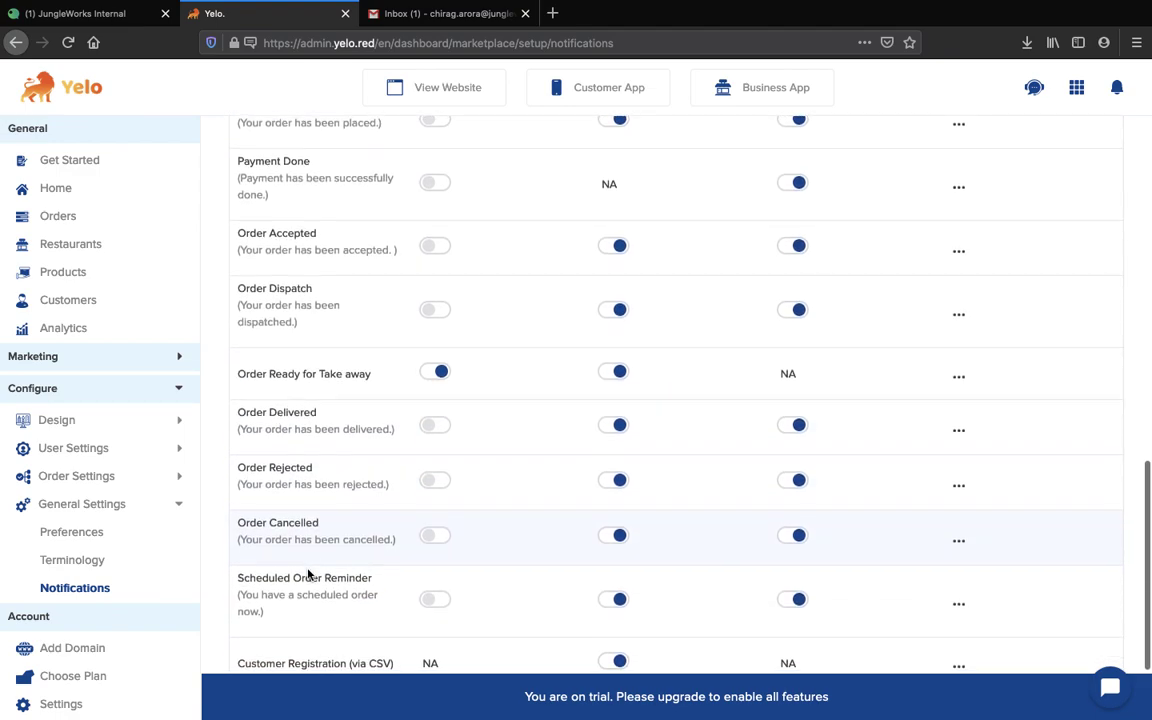
{"action": "scroll", "coordinate": [309, 574], "scroll_direction": "down", "scroll_amount": 2}
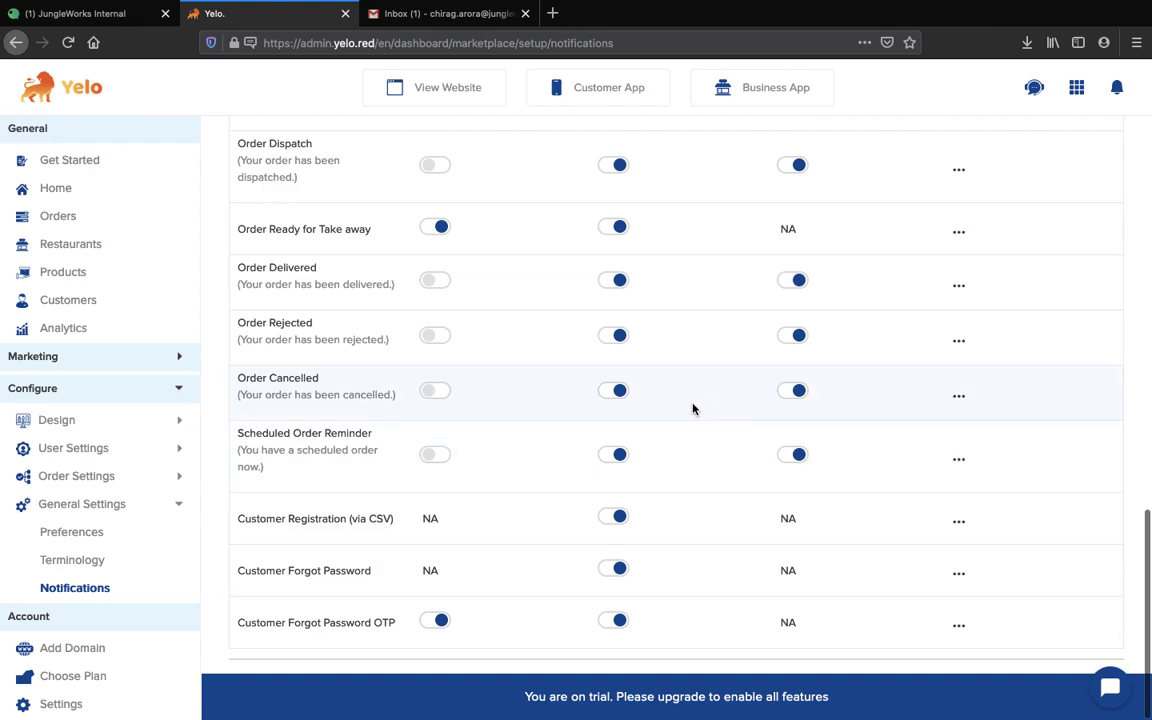
{"action": "scroll", "coordinate": [609, 231], "scroll_direction": "up", "scroll_amount": 8}
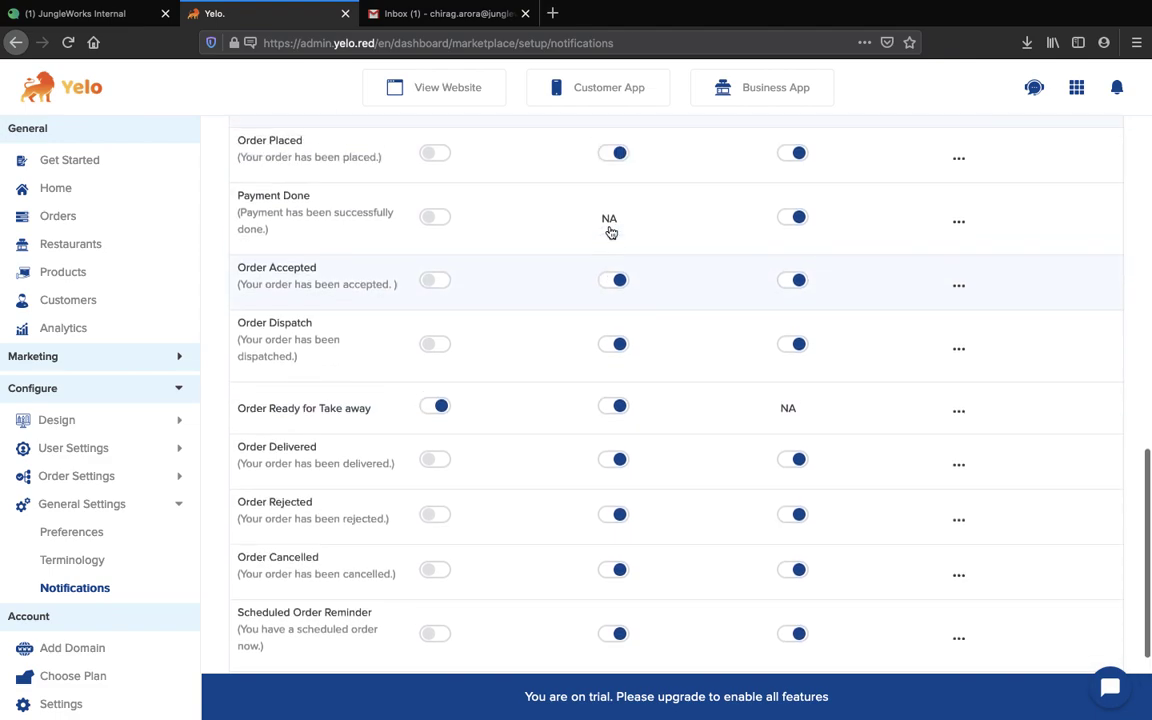
{"action": "scroll", "coordinate": [611, 232], "scroll_direction": "up", "scroll_amount": 1}
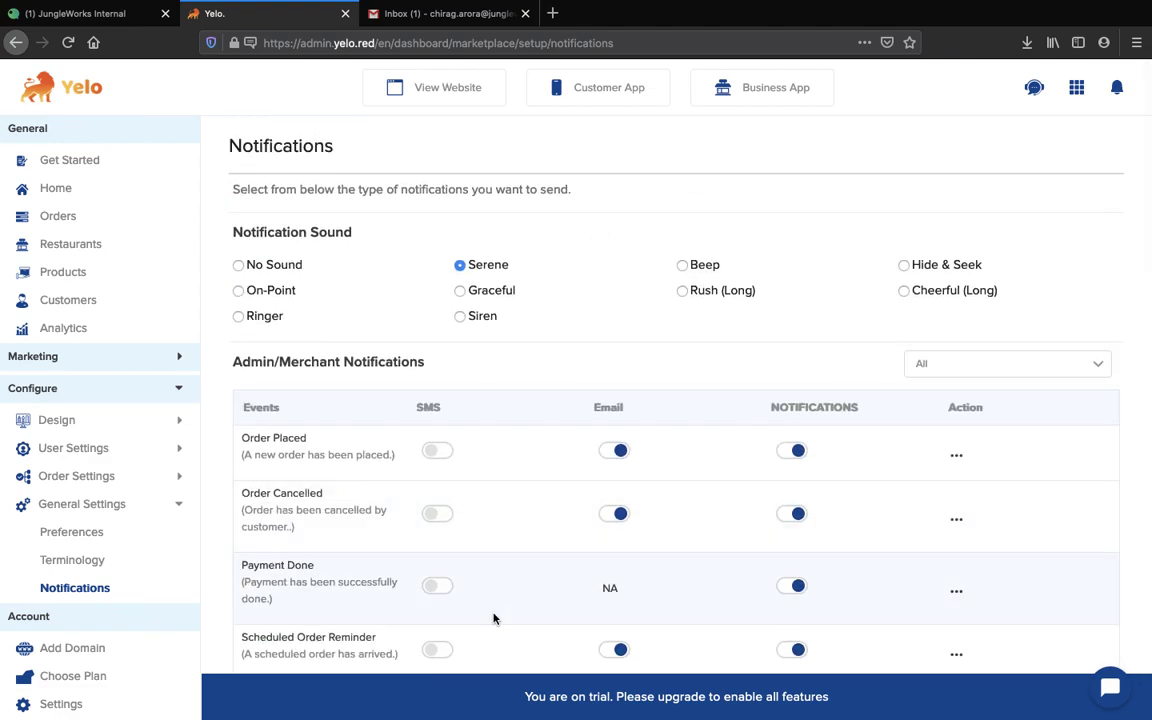